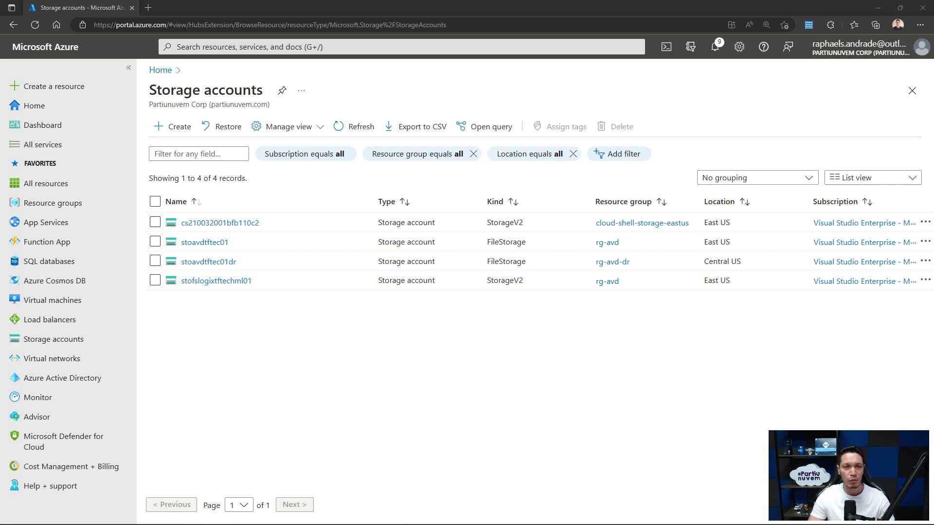
# - Start a new storage account in resource group RG-Homologacao named stotftecsftplive
pyautogui.click(182, 129)
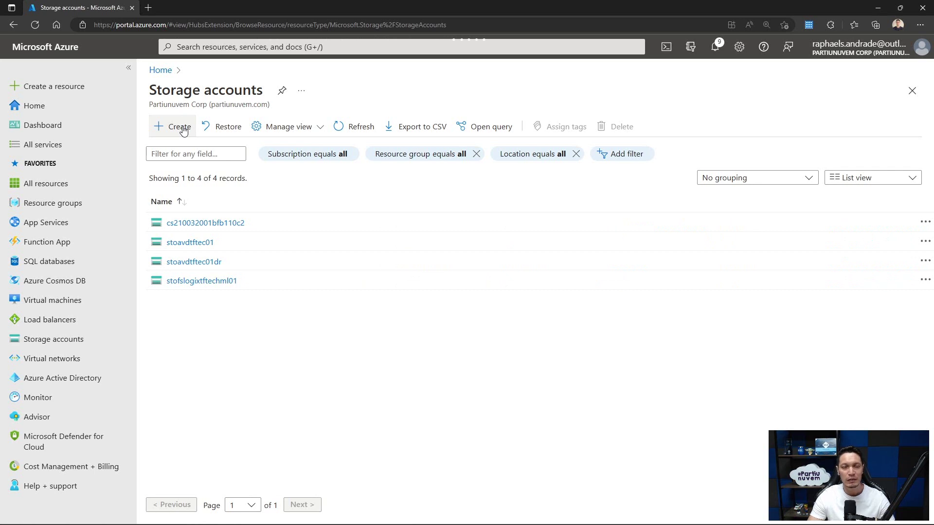
pyautogui.click(183, 129)
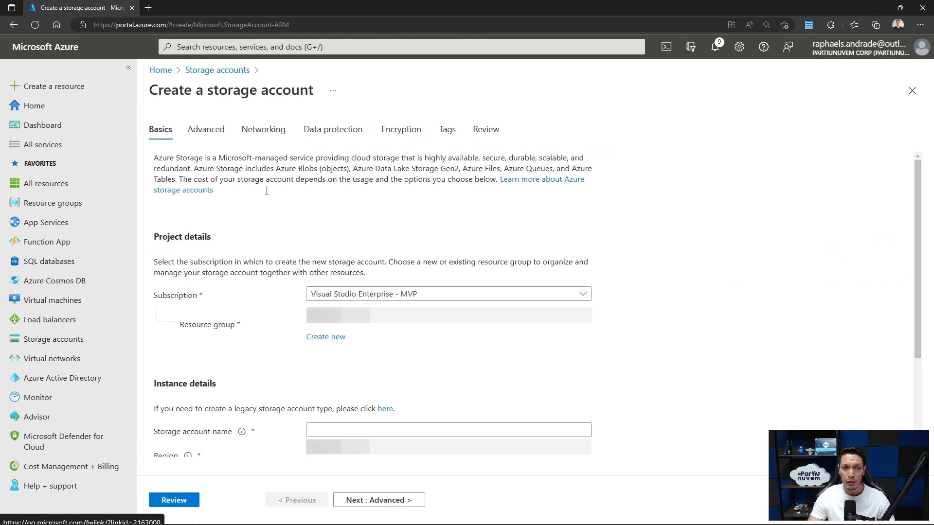
pyautogui.click(394, 323)
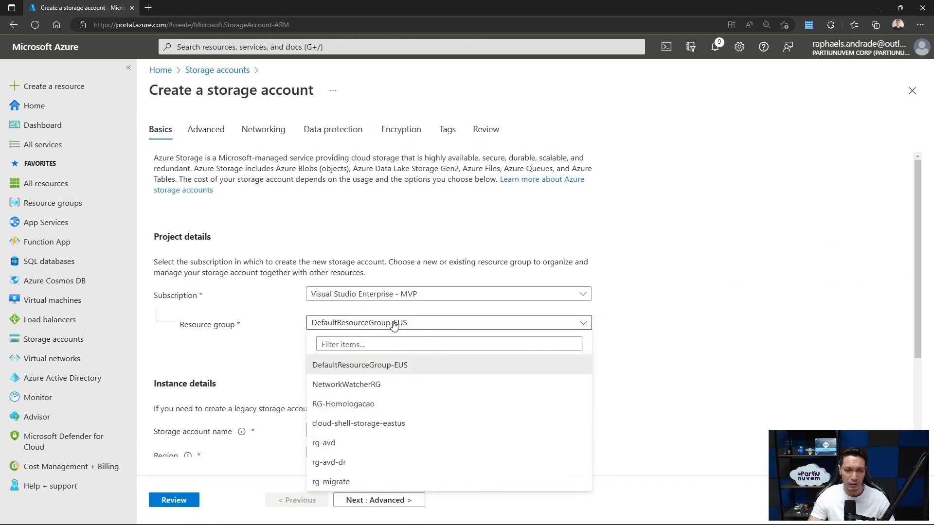
pyautogui.click(339, 403)
pyautogui.click(334, 430)
pyautogui.scroll(-1, 327, 429)
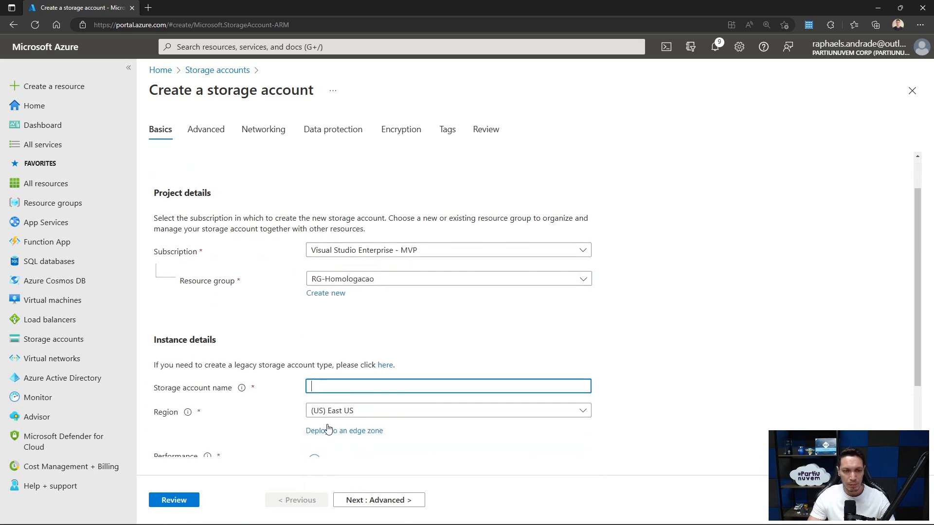
pyautogui.scroll(-1, 327, 429)
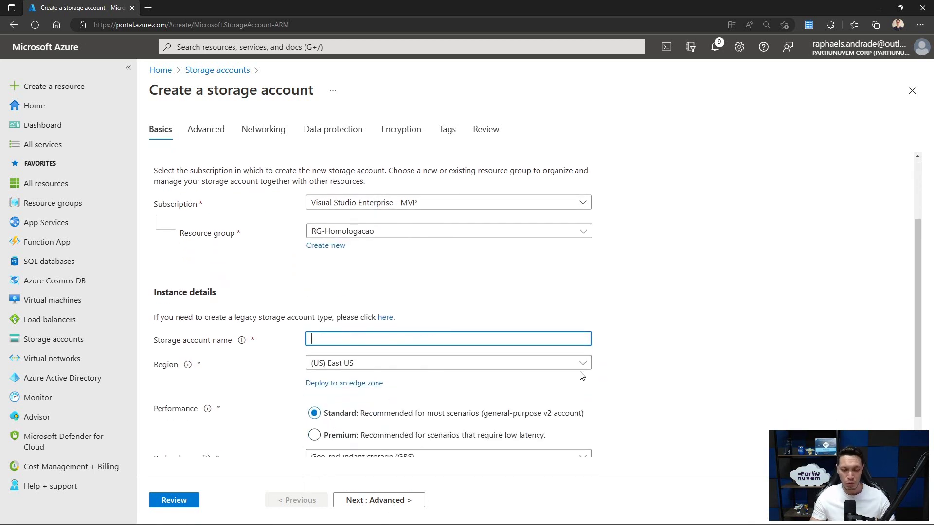
pyautogui.write('sto')
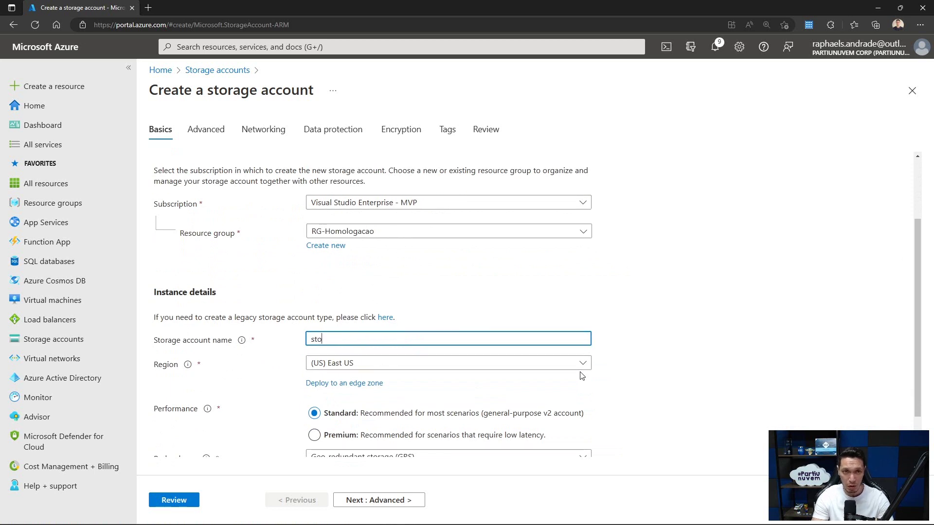
pyautogui.write('tftec')
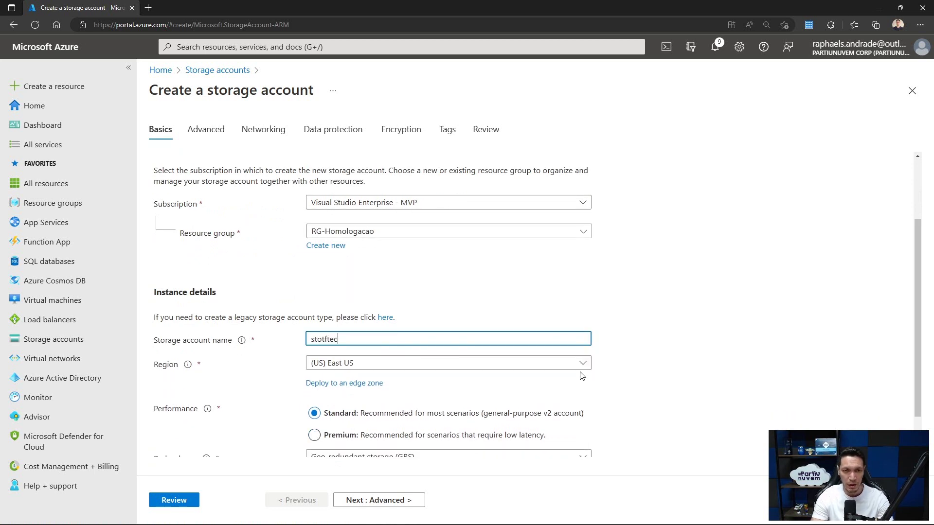
pyautogui.write('sftp')
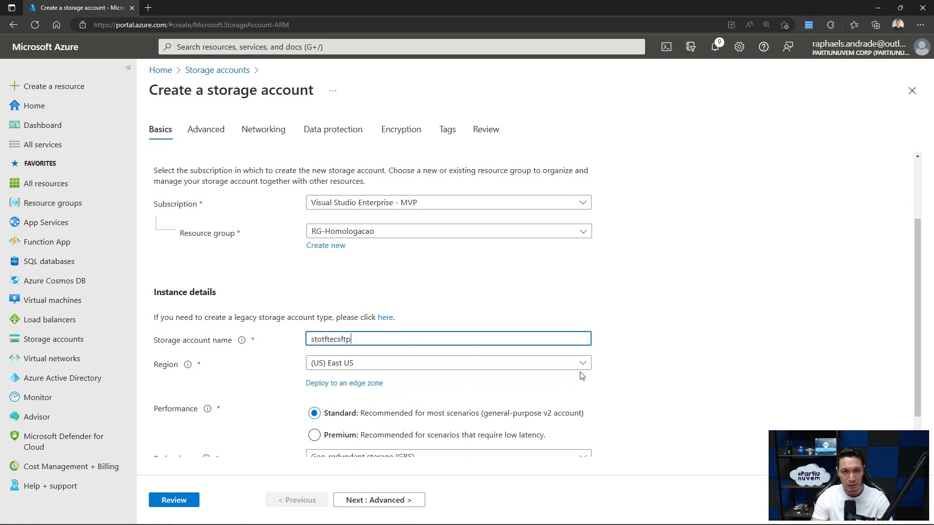
pyautogui.write('live')
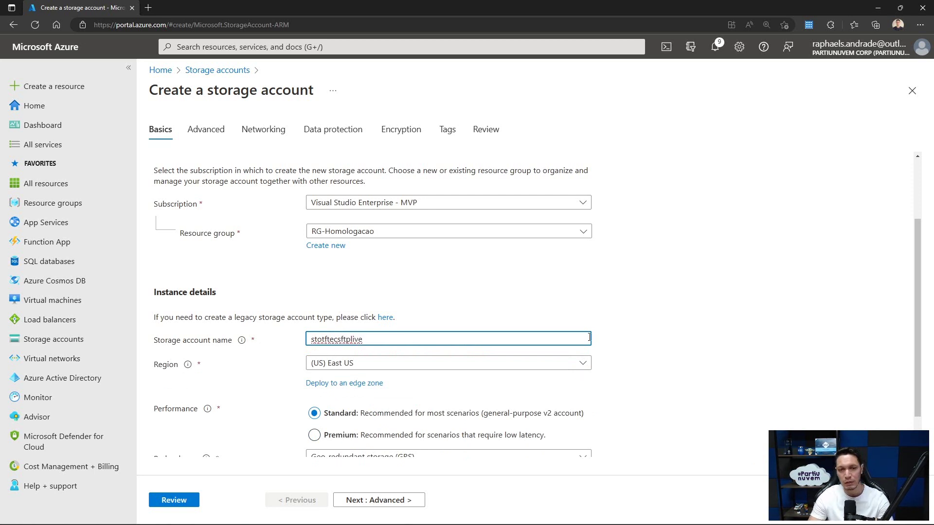
# - Keep East US and set redundancy to zone-redundant storage (ZRS)
pyautogui.scroll(-1, 522, 300)
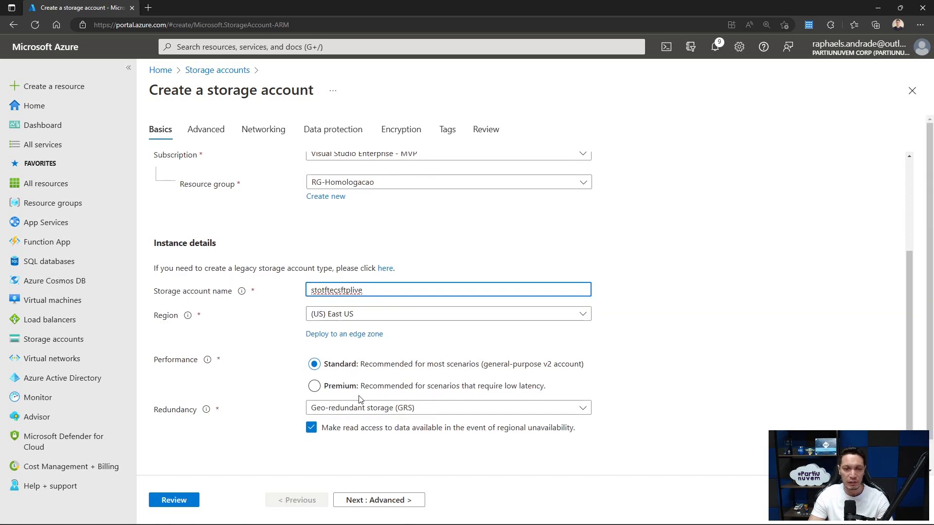
pyautogui.click(353, 414)
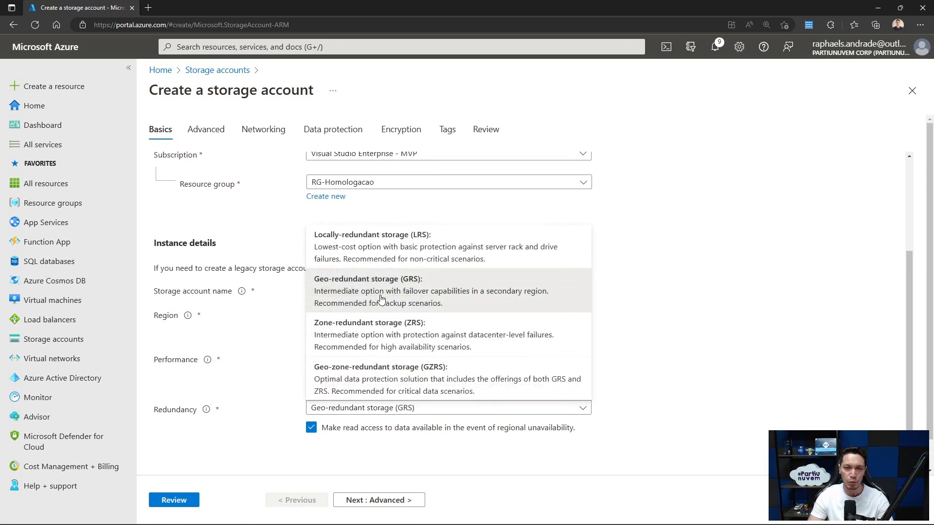
pyautogui.click(367, 340)
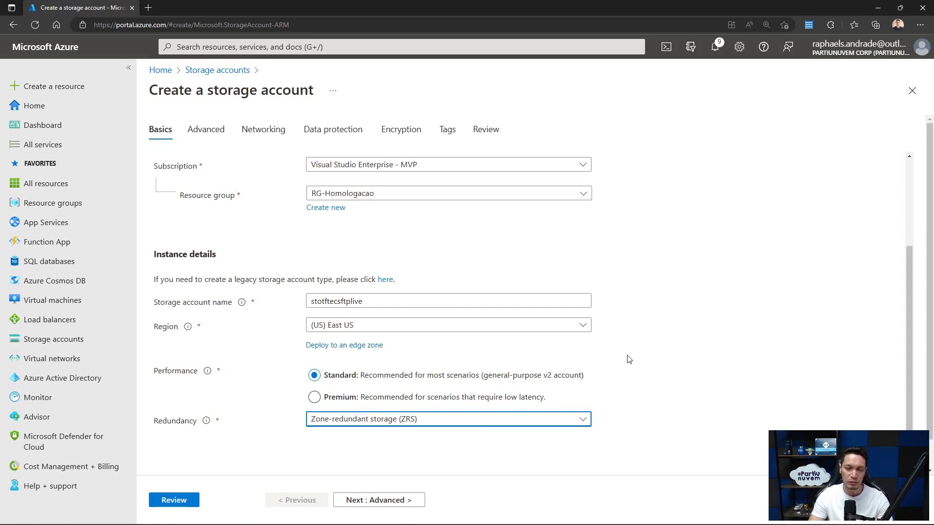
pyautogui.scroll(-1, 629, 359)
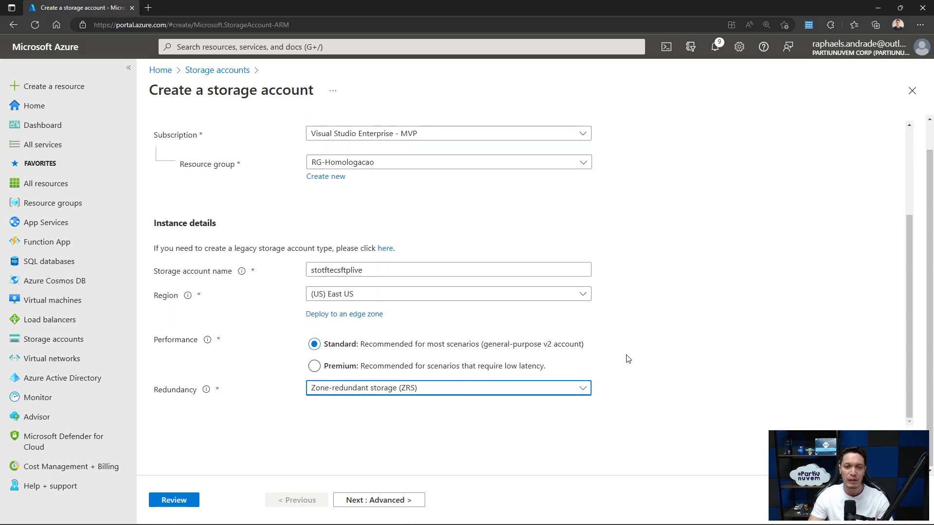
pyautogui.click(382, 500)
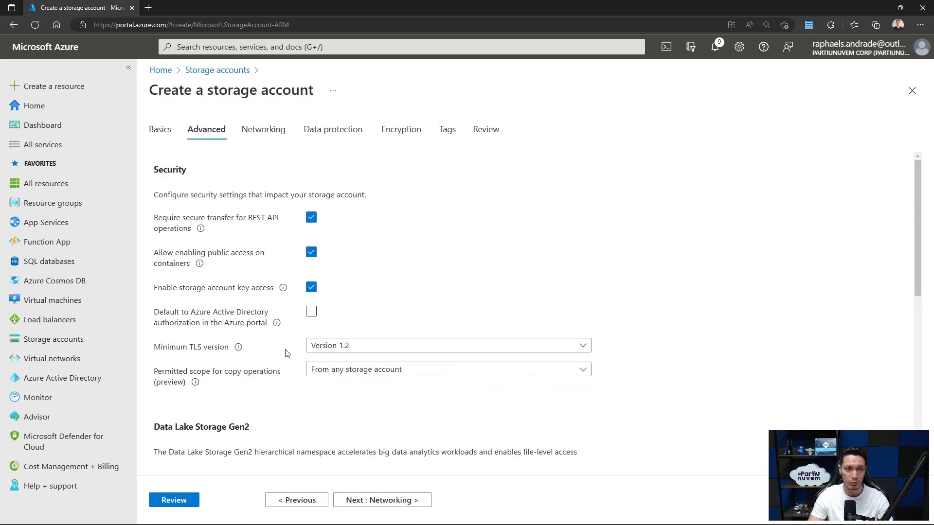
# - Enable hierarchical namespace and SFTP in the Advanced settings, then continue to Networking
pyautogui.scroll(-4, 286, 357)
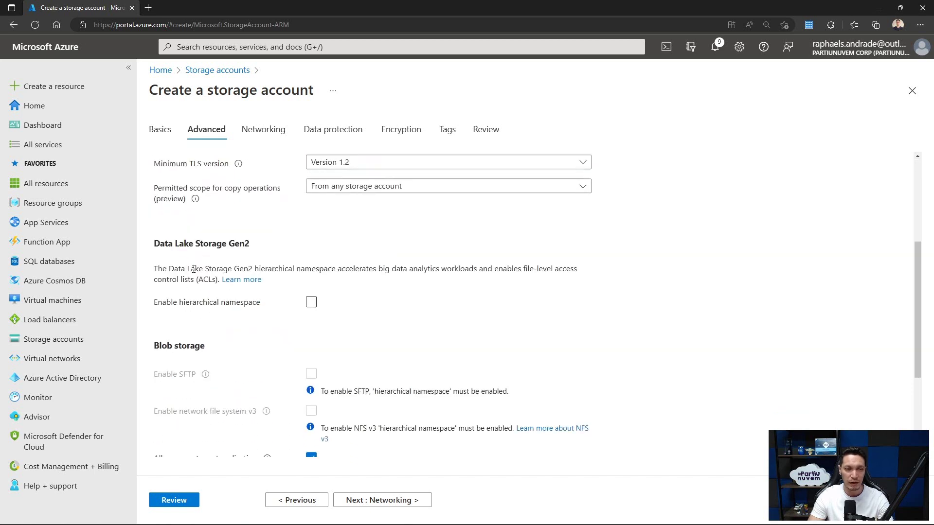
pyautogui.click(311, 302)
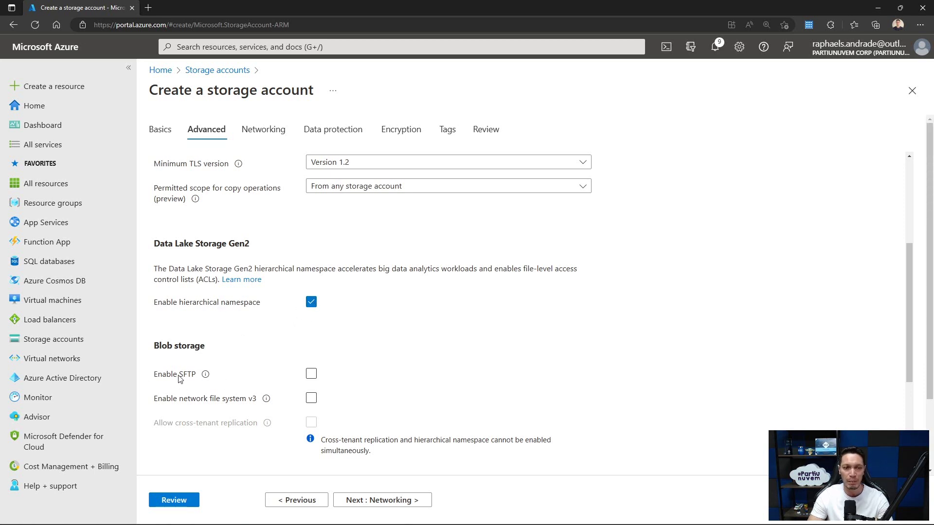
pyautogui.click(311, 374)
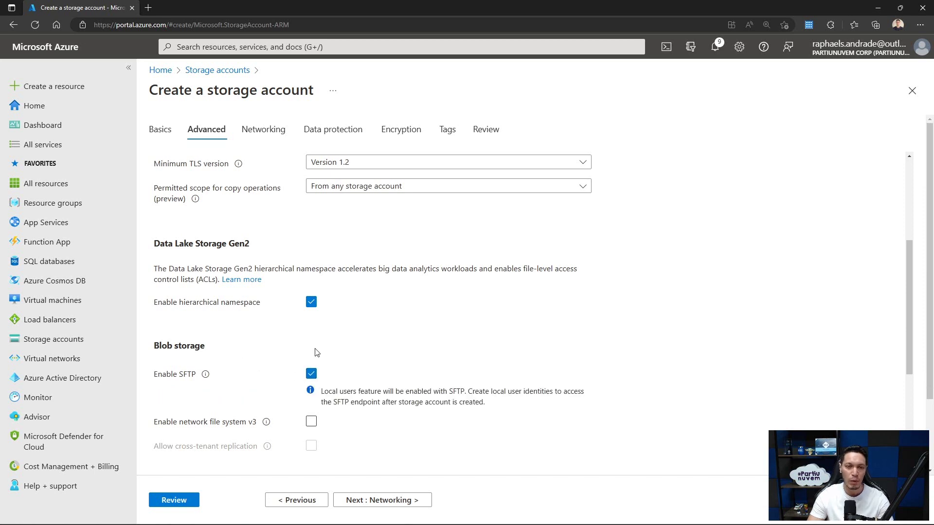
pyautogui.click(382, 500)
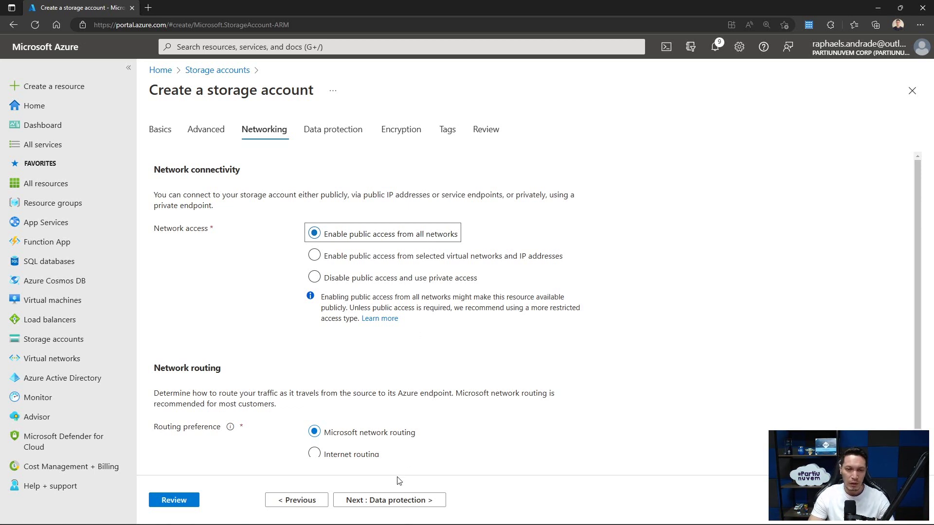
# - Pass Data protection and Encryption, add tag Ambiente = LabSFTP, and go to Review
pyautogui.click(387, 501)
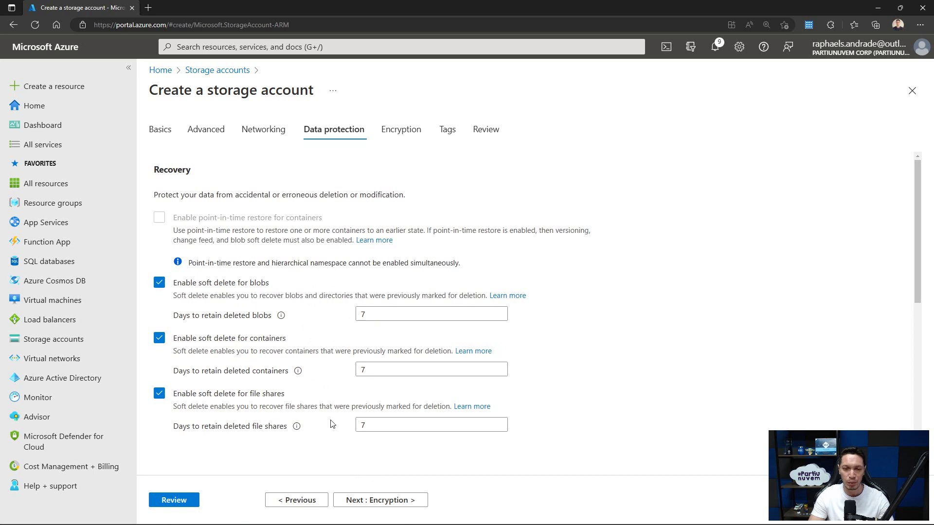
pyautogui.click(368, 501)
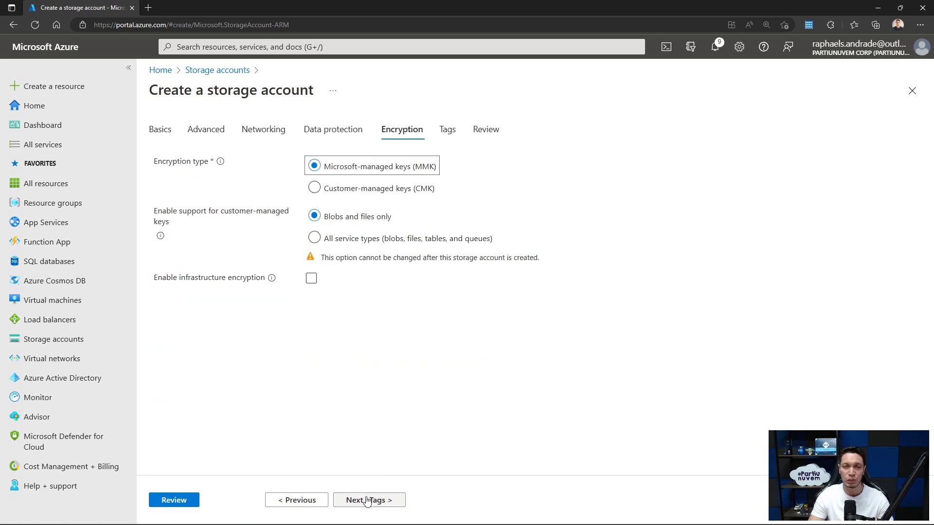
pyautogui.click(362, 501)
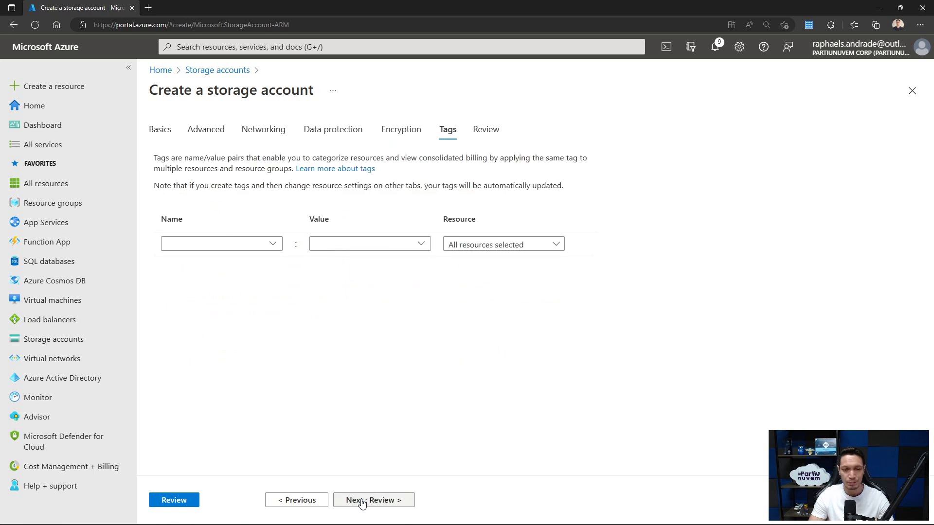
pyautogui.click(259, 244)
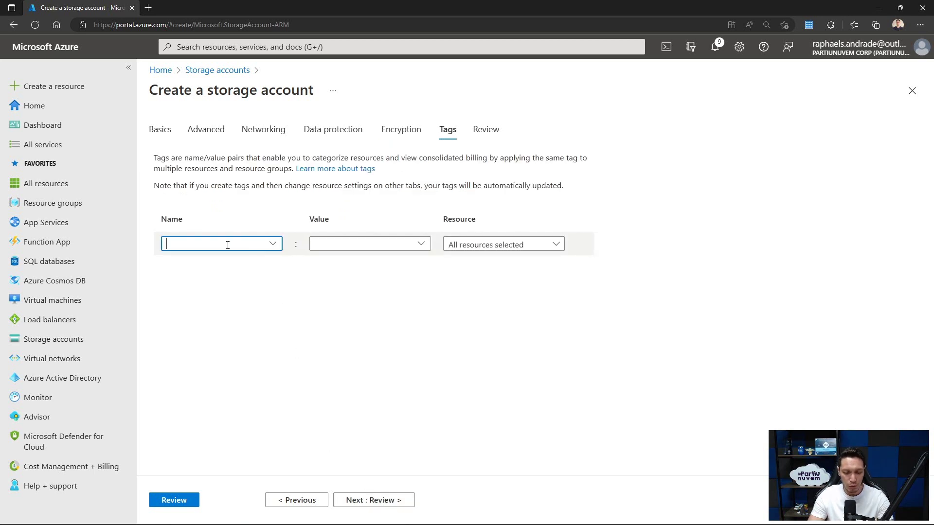
pyautogui.write('amb')
pyautogui.click(213, 261)
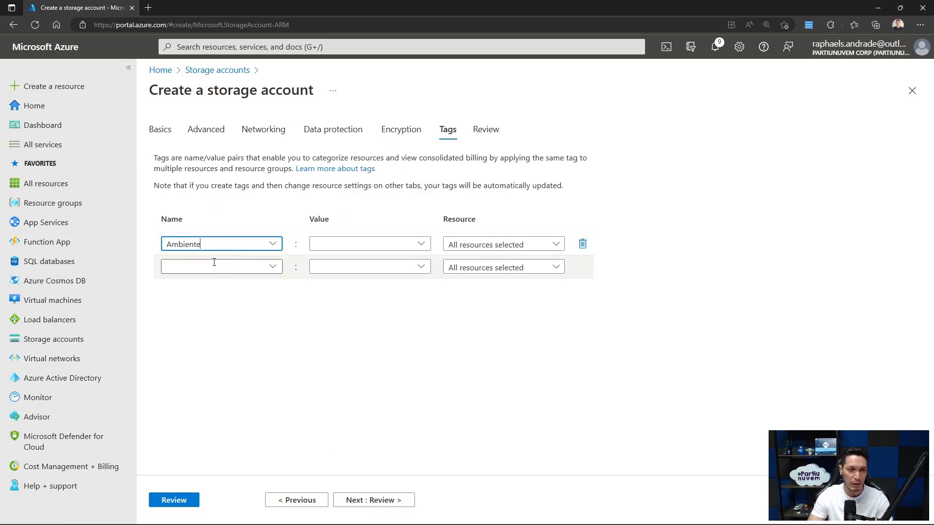
pyautogui.click(337, 244)
pyautogui.write('Lab')
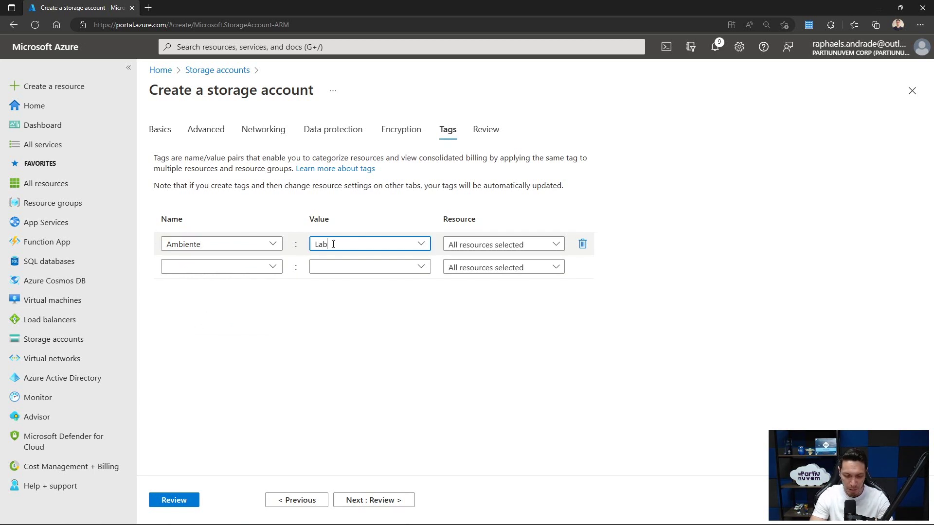
pyautogui.write('SFTP')
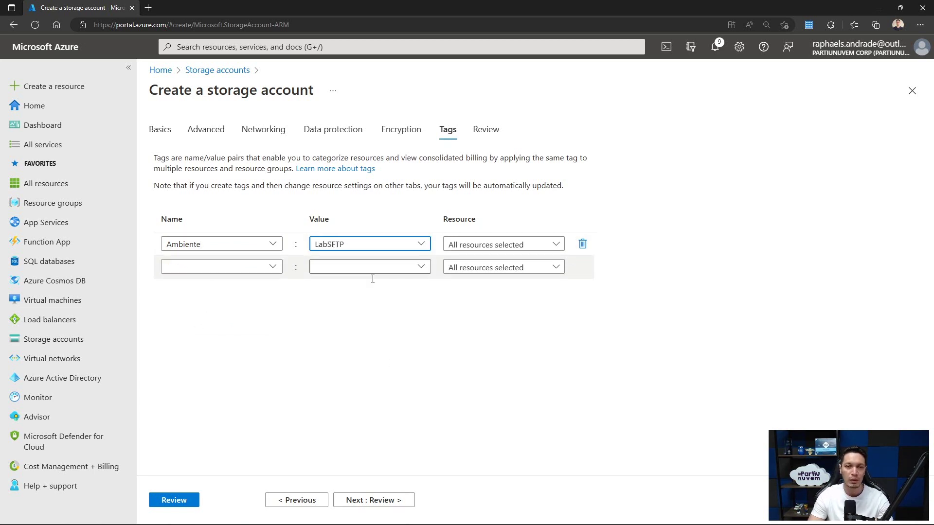
pyautogui.click(377, 500)
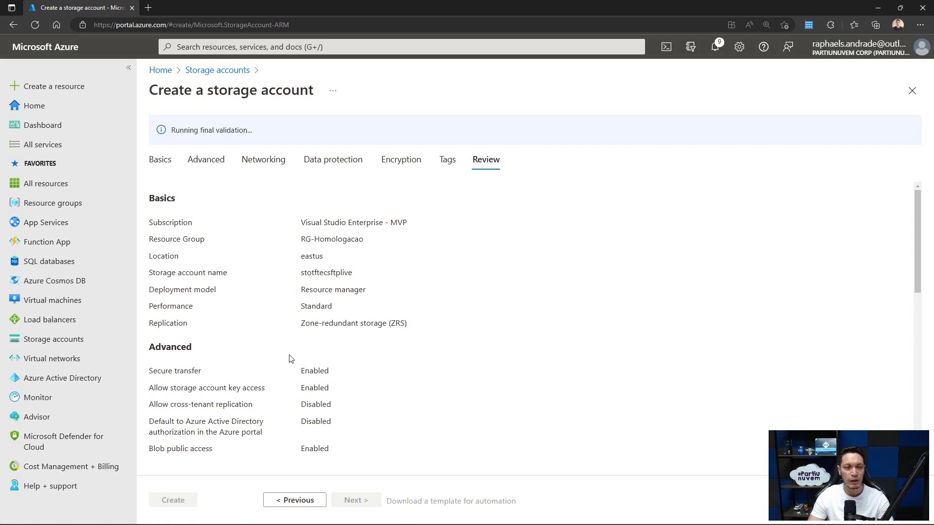
# - Create the stotftecsftplive storage account from the Review tab and let deployment complete
pyautogui.click(179, 501)
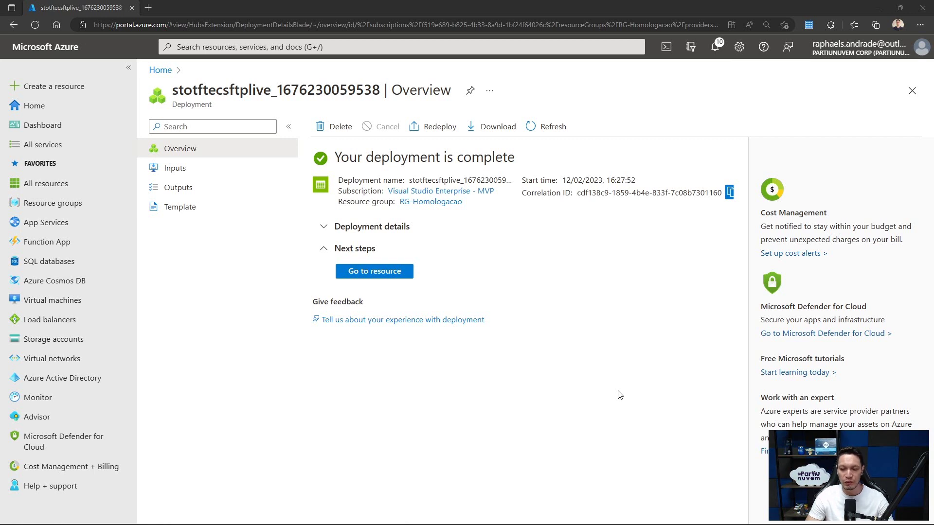
# - Open the deployed stotftecsftplive account and go to its Containers page
pyautogui.click(383, 271)
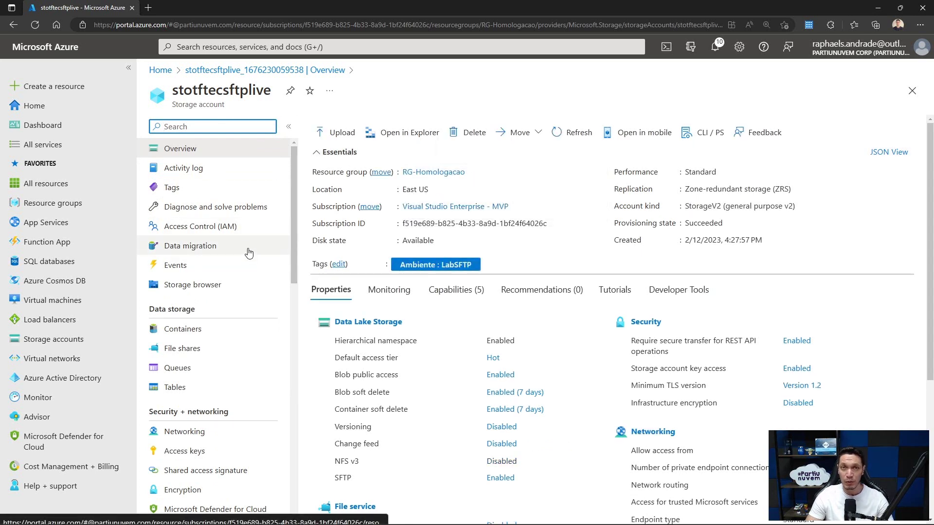
pyautogui.scroll(-3, 255, 249)
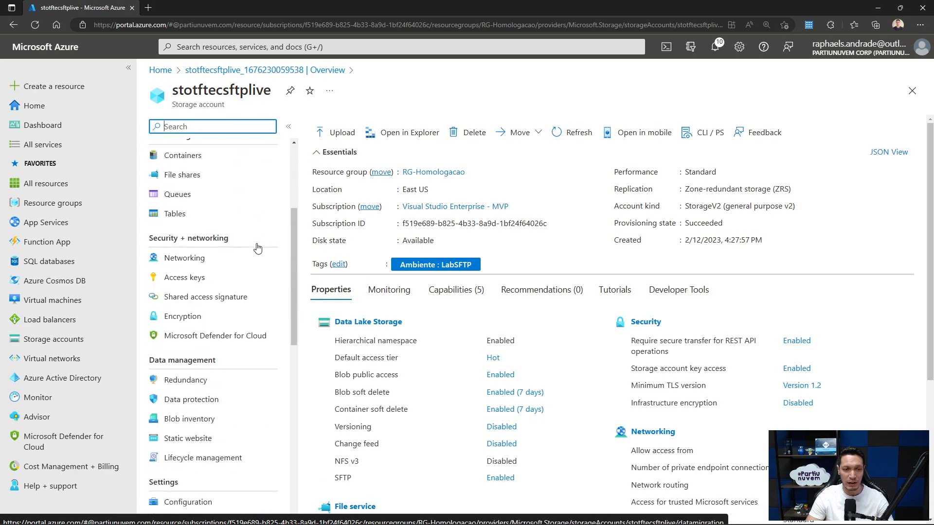
pyautogui.scroll(-3, 257, 249)
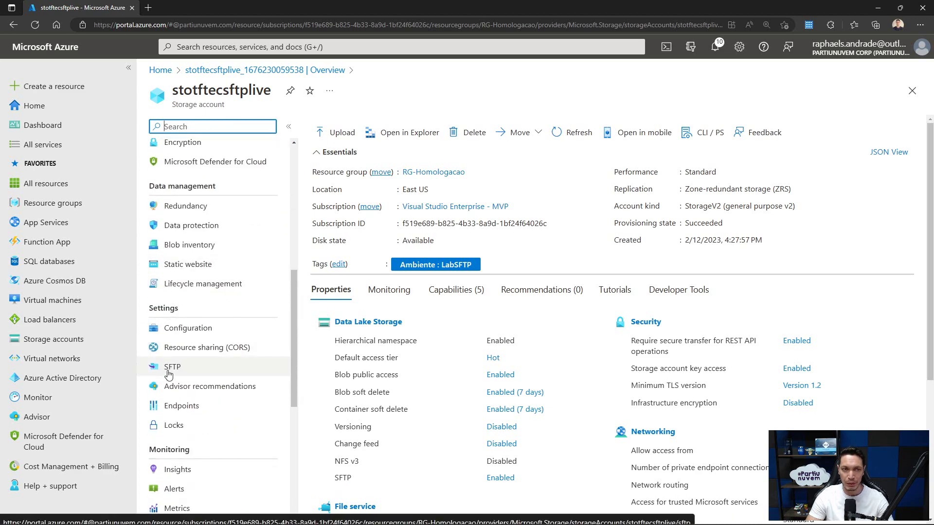
pyautogui.scroll(1, 200, 363)
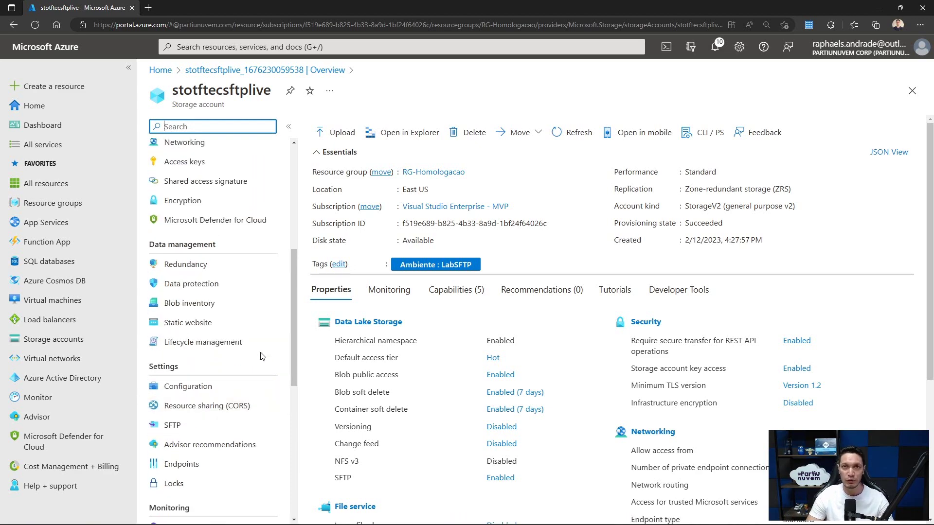
pyautogui.scroll(5, 208, 312)
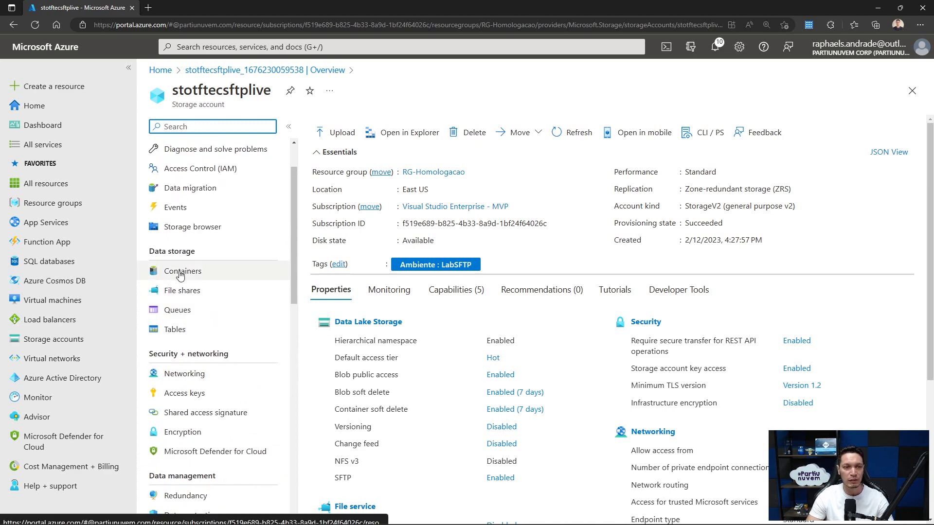
pyautogui.click(181, 276)
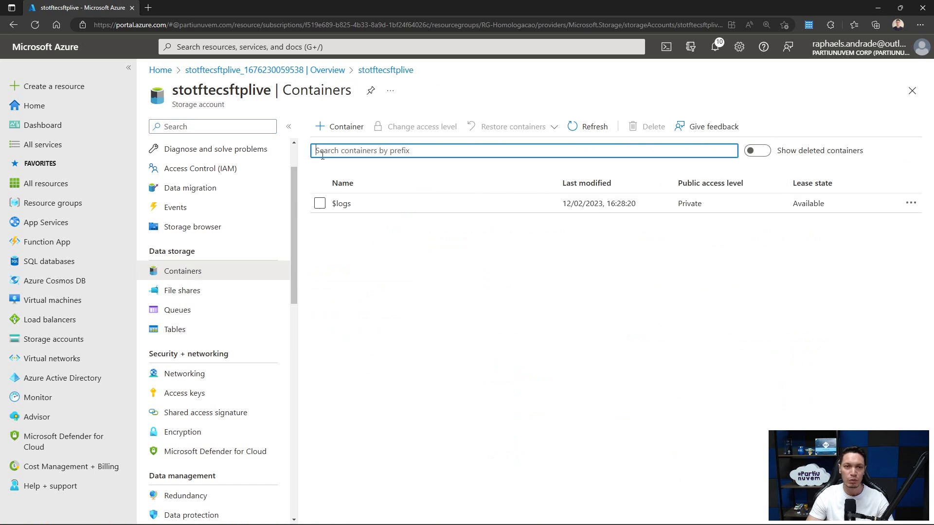
# - Create the private sftp container, check it, then open the account's SFTP page
pyautogui.click(336, 127)
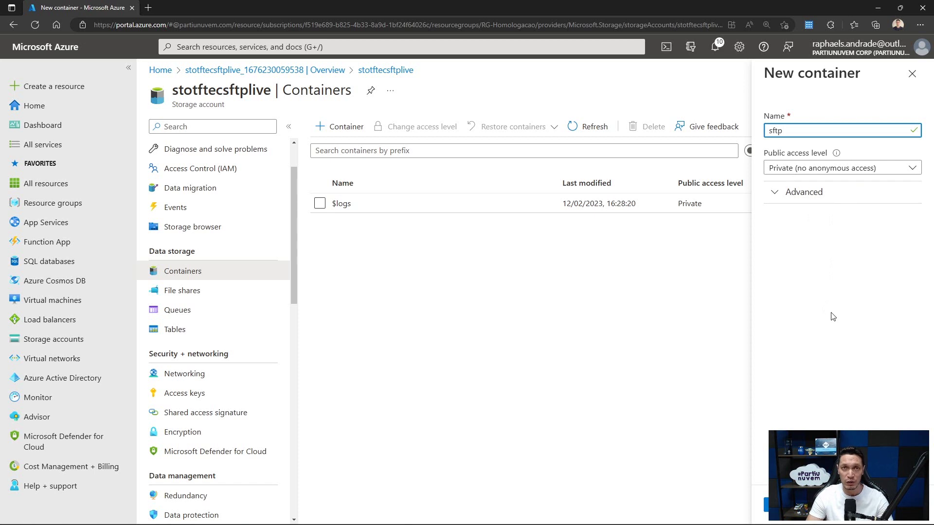
pyautogui.click(780, 505)
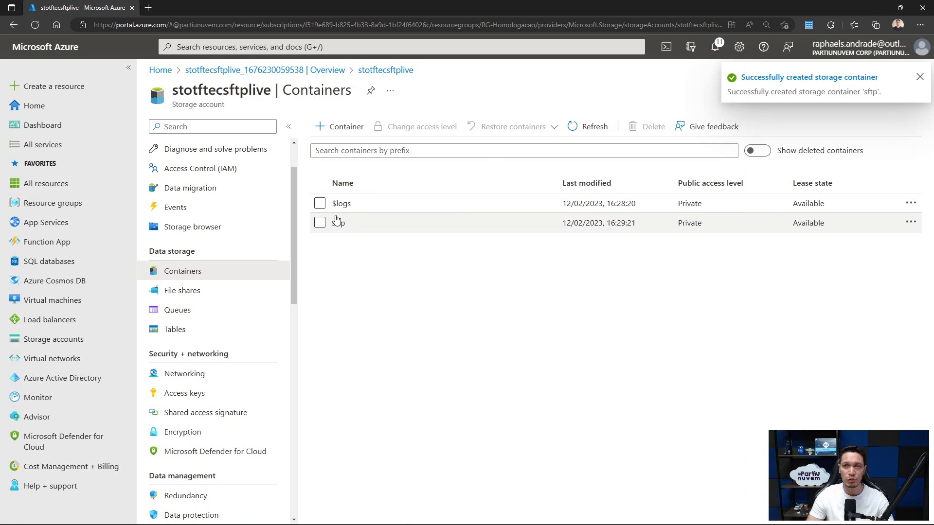
pyautogui.click(339, 223)
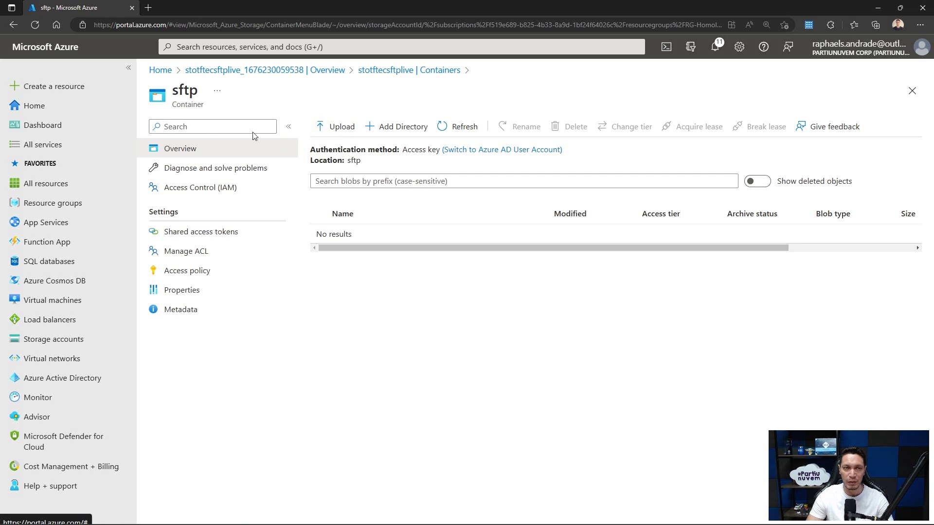
pyautogui.click(372, 71)
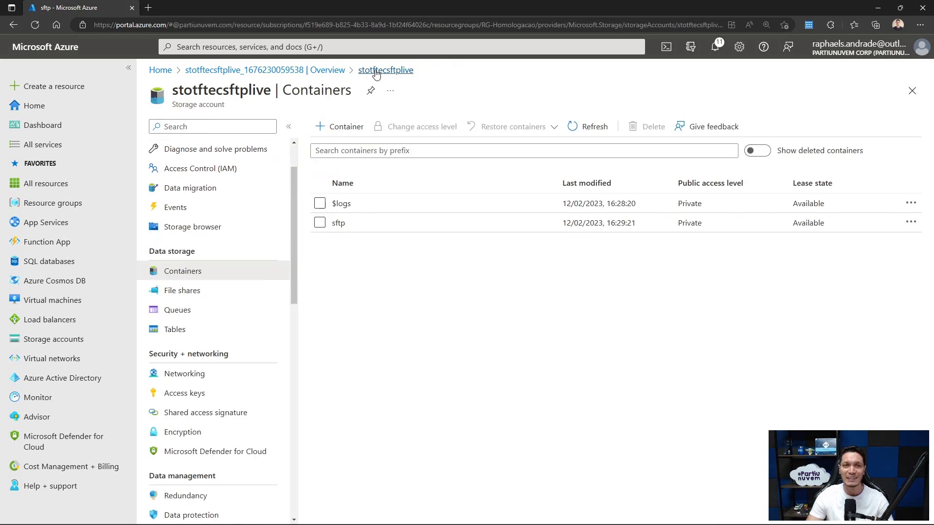
pyautogui.click(339, 223)
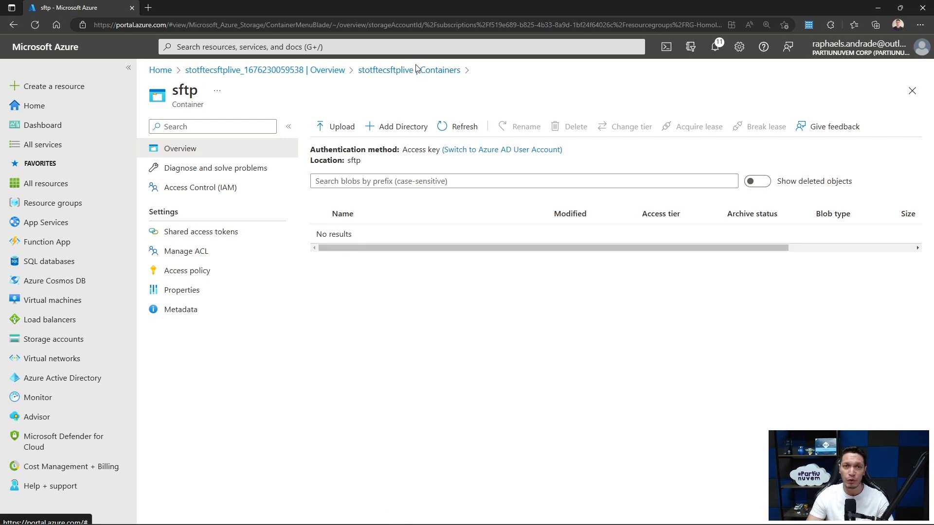
pyautogui.click(401, 73)
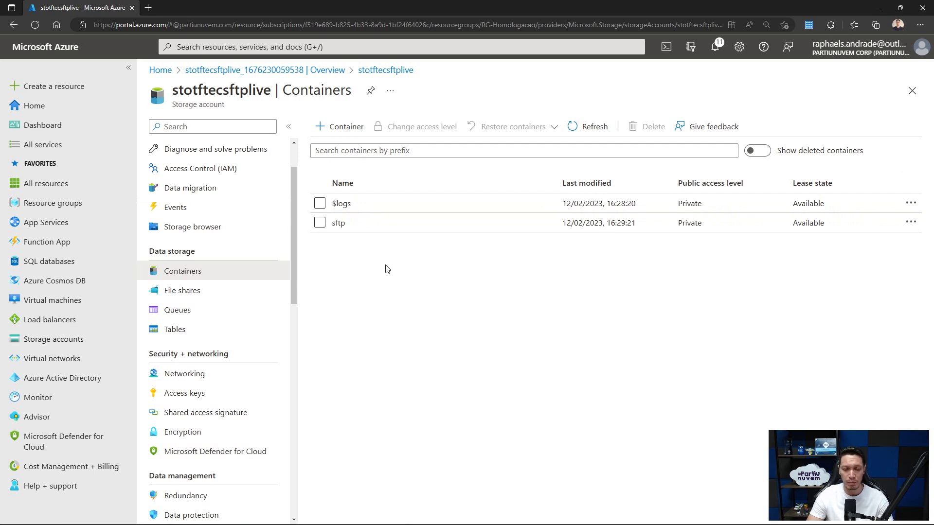
pyautogui.scroll(-5, 261, 264)
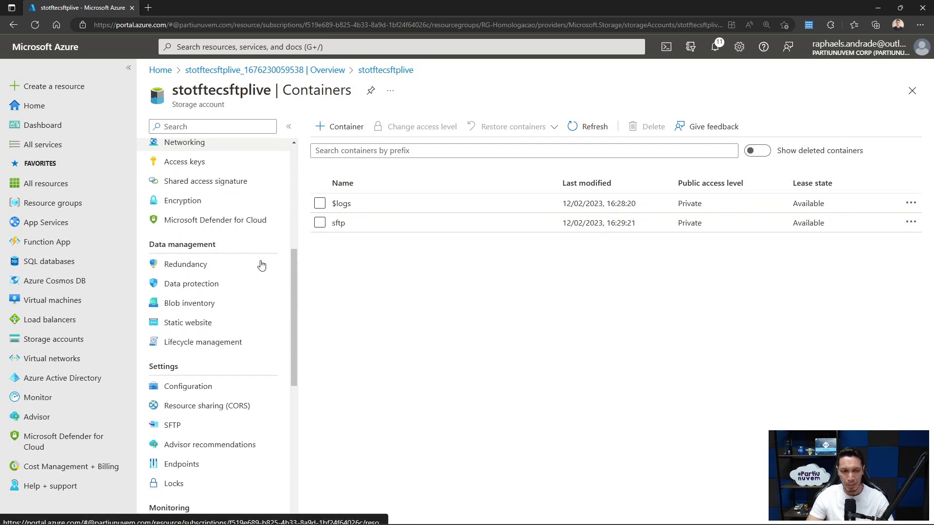
pyautogui.click(182, 425)
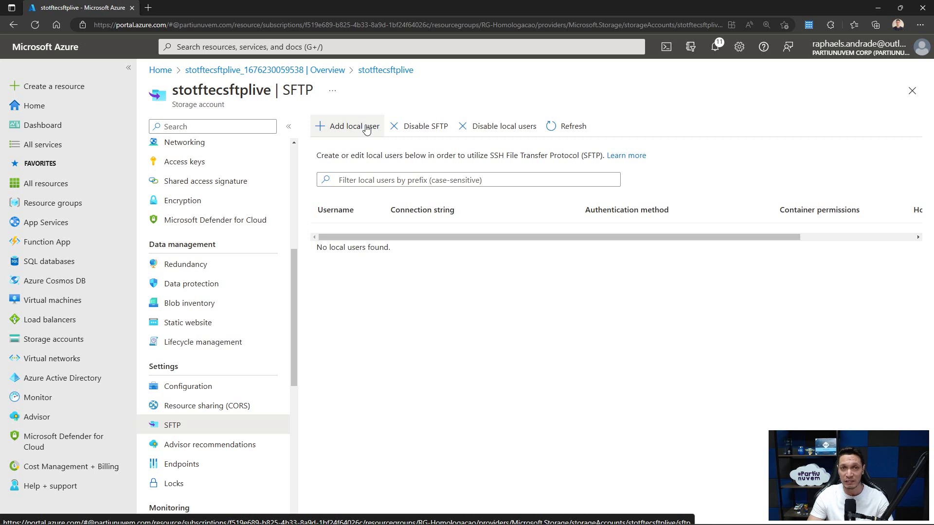
# - Add a local user with a username and SSH Password authentication enabled
pyautogui.click(367, 129)
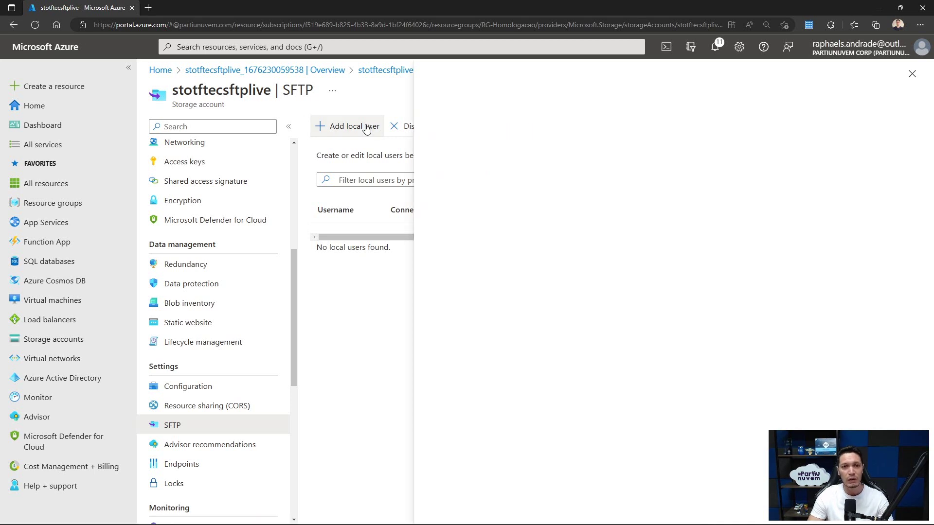
pyautogui.click(622, 139)
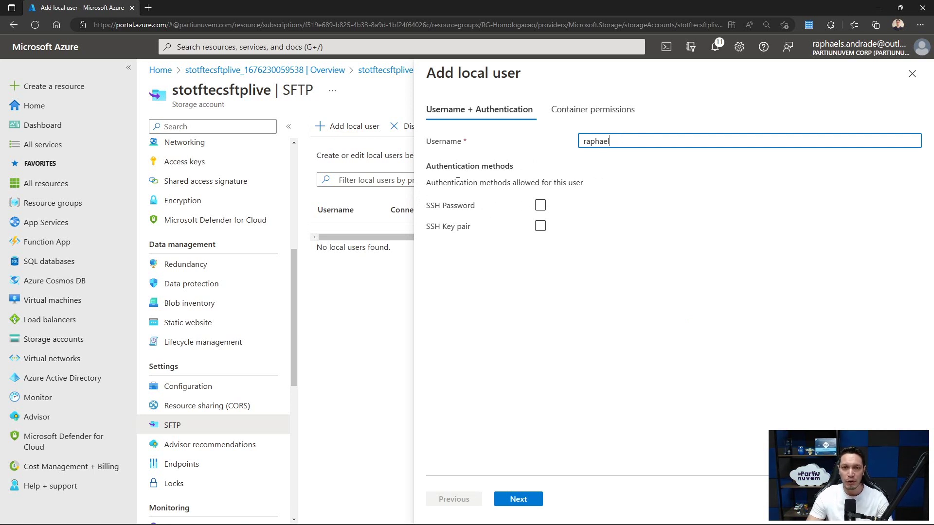
pyautogui.click(470, 207)
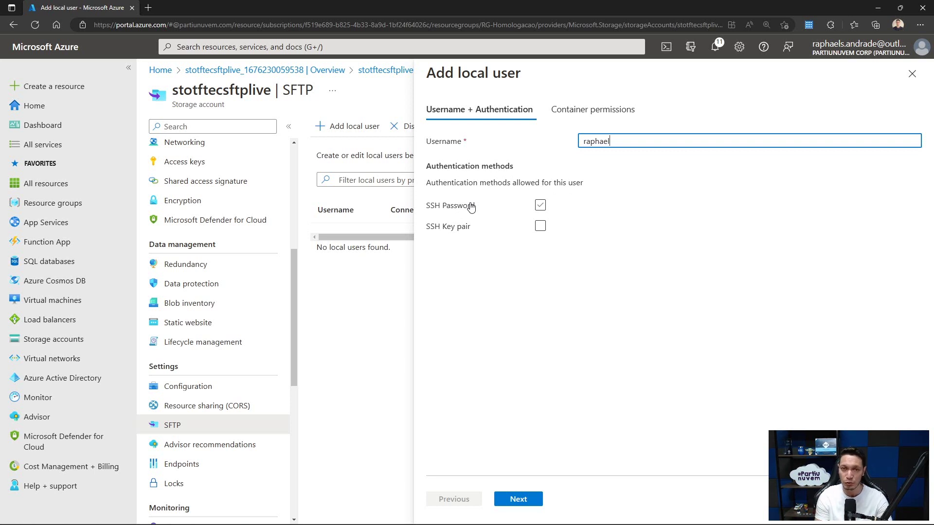
pyautogui.click(470, 207)
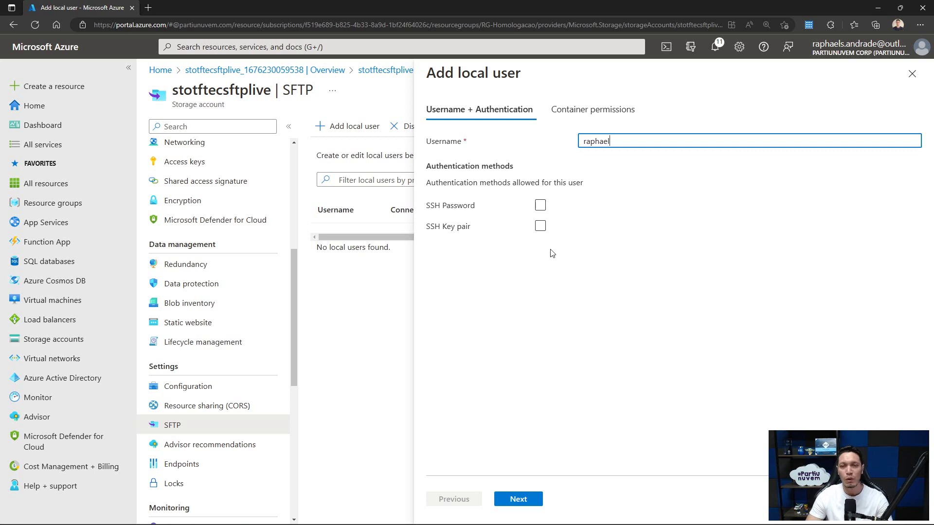
pyautogui.click(539, 227)
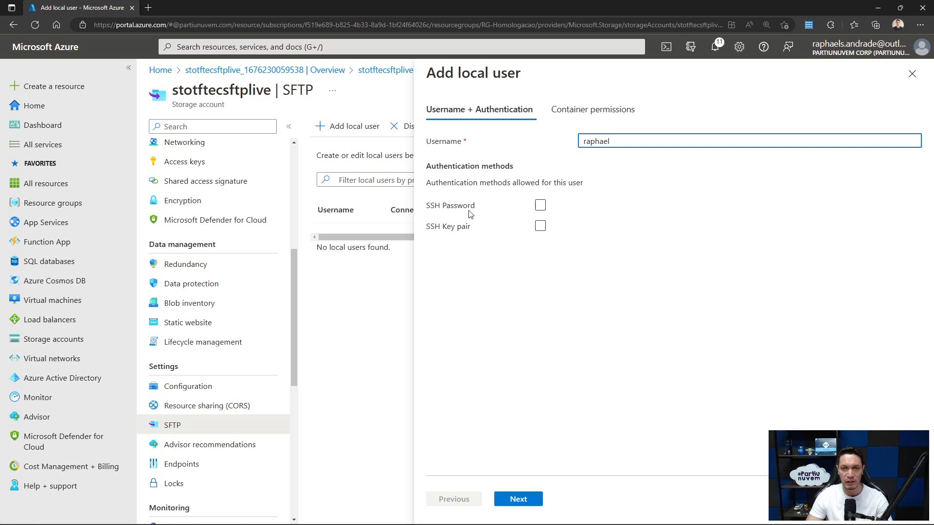
pyautogui.click(539, 205)
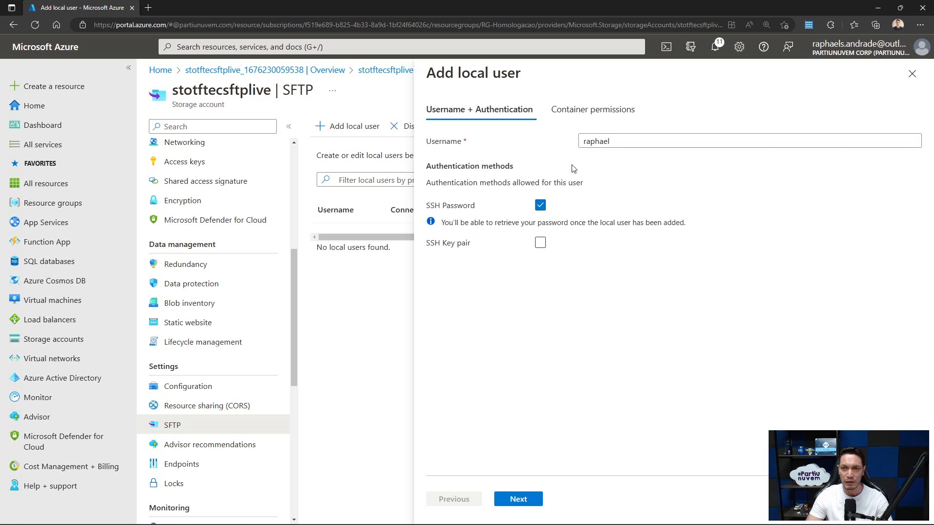
pyautogui.click(519, 501)
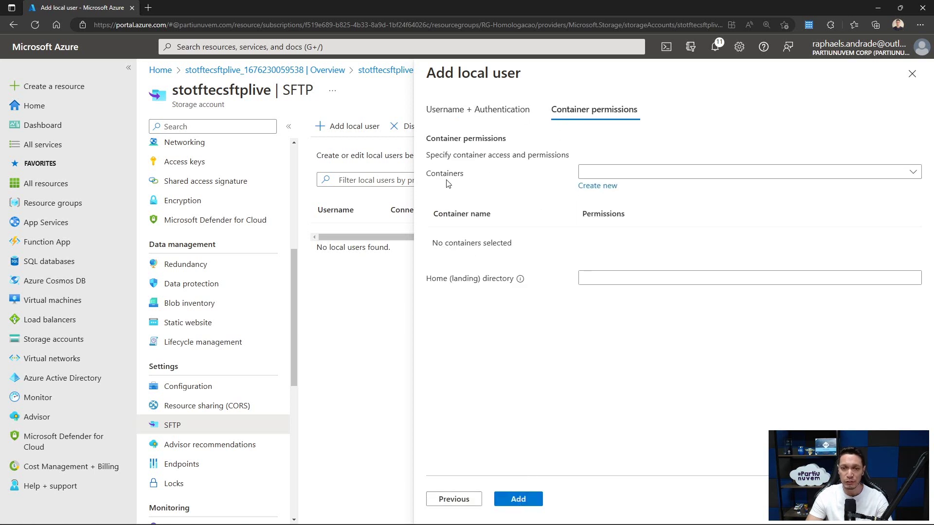
# - Grant the user All permissions on sftp, set home directory sftp, and add the user
pyautogui.click(654, 175)
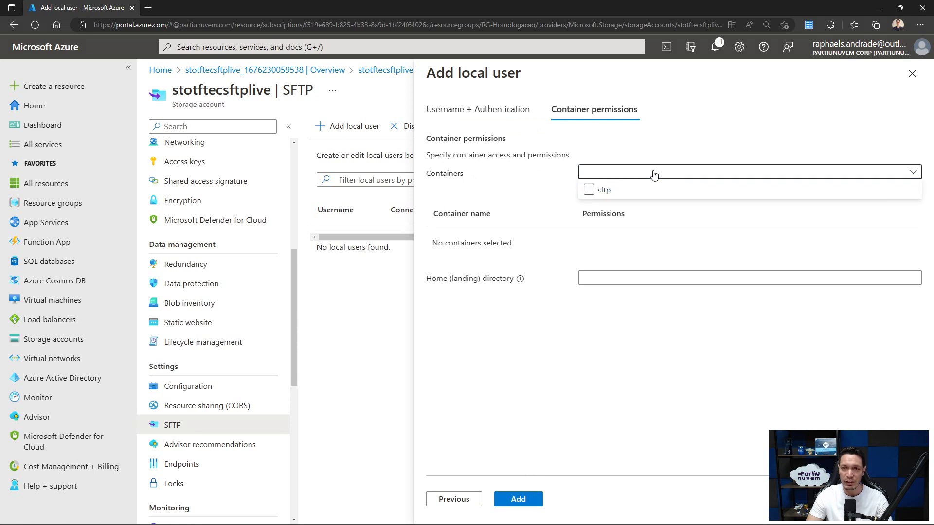
pyautogui.click(589, 190)
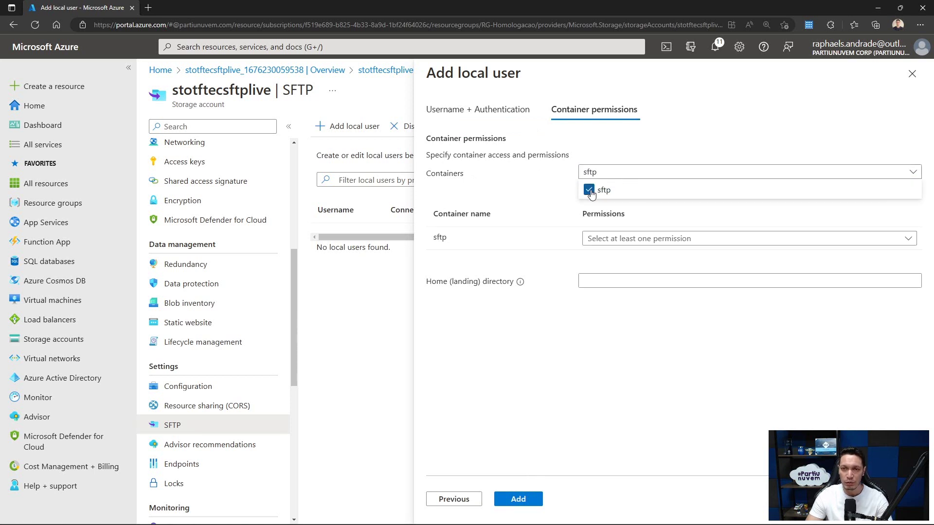
pyautogui.click(668, 240)
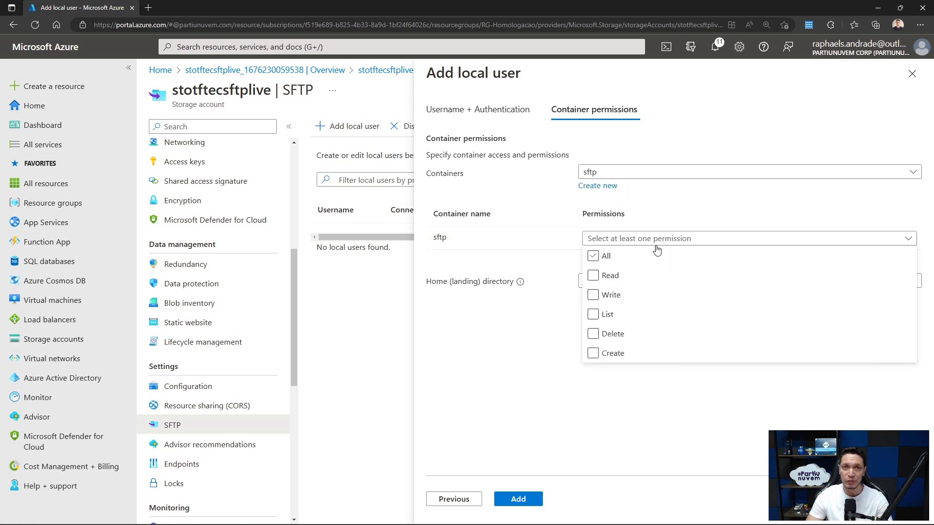
pyautogui.click(627, 251)
pyautogui.click(628, 251)
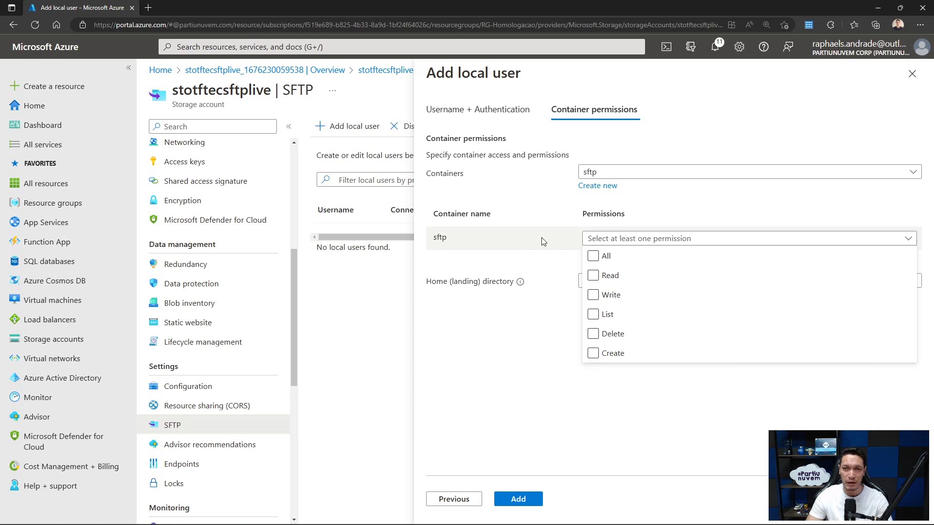
pyautogui.click(597, 256)
pyautogui.click(674, 404)
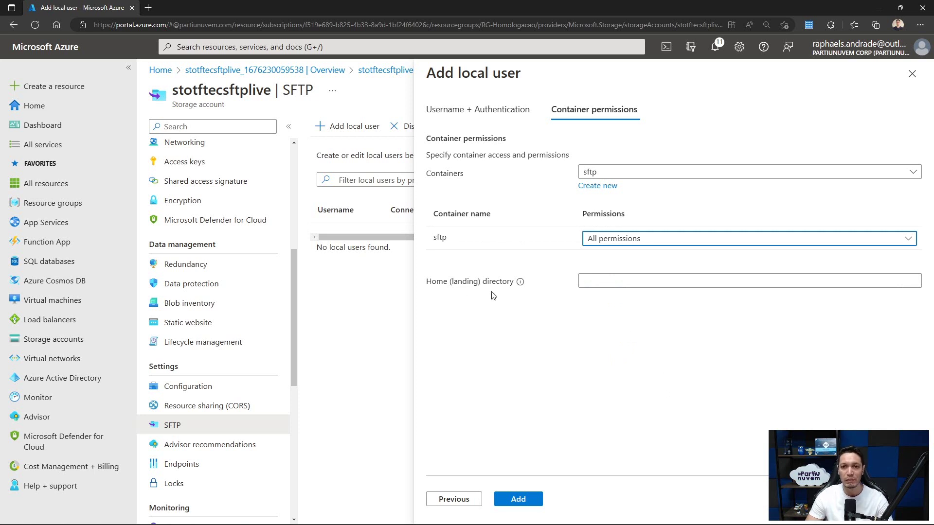
pyautogui.click(595, 281)
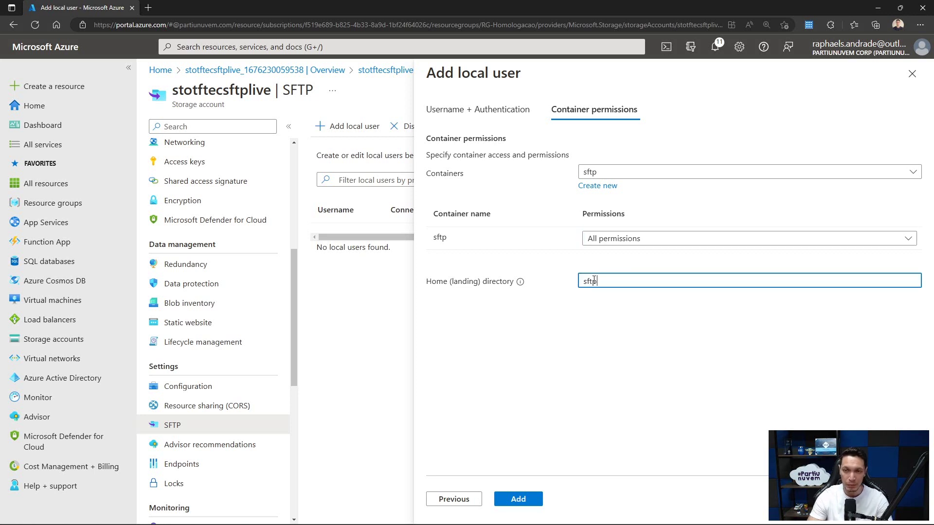
pyautogui.click(640, 356)
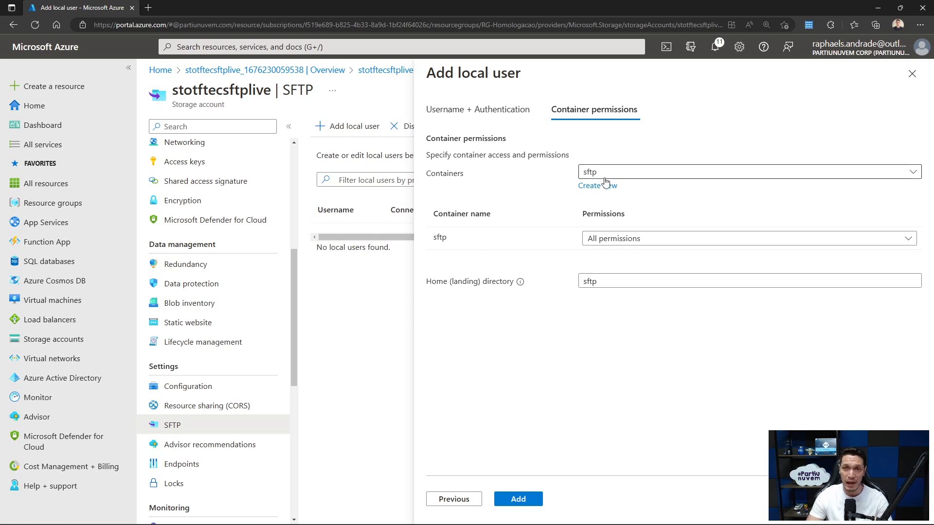
pyautogui.click(527, 501)
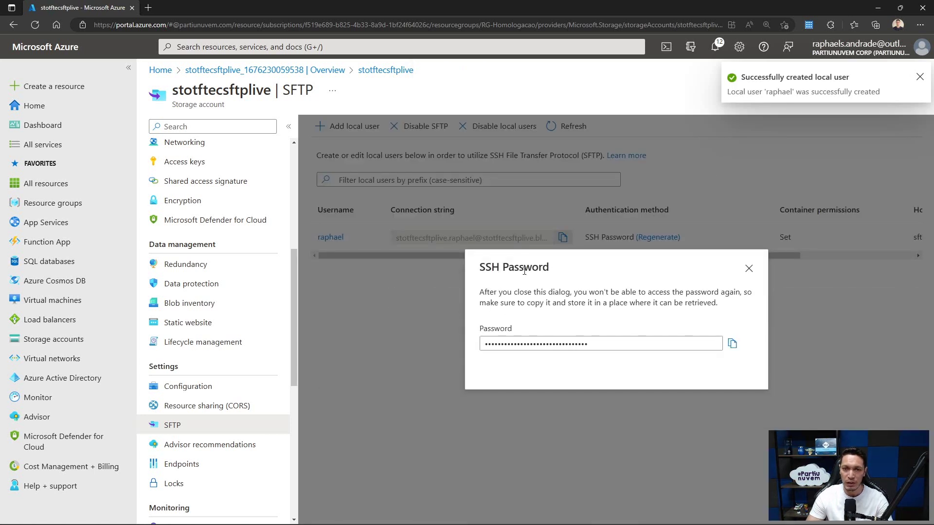
# - Copy the generated SSH password into Notepad and close the password dialog
pyautogui.click(732, 345)
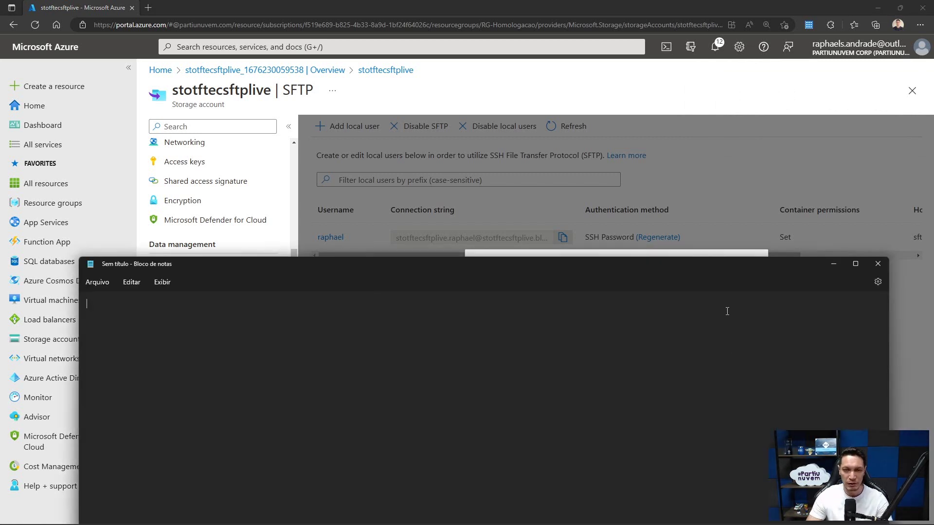
pyautogui.hotkey('ctrl', 'v')
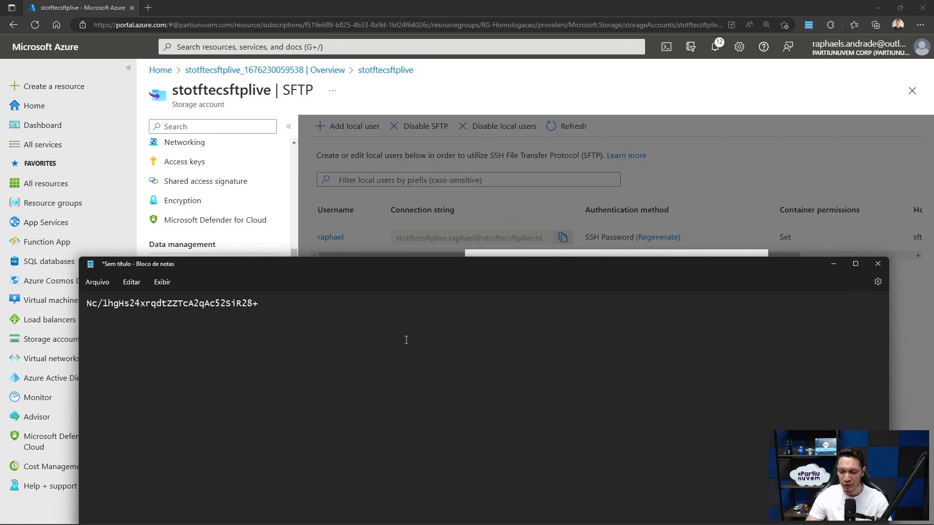
pyautogui.click(458, 252)
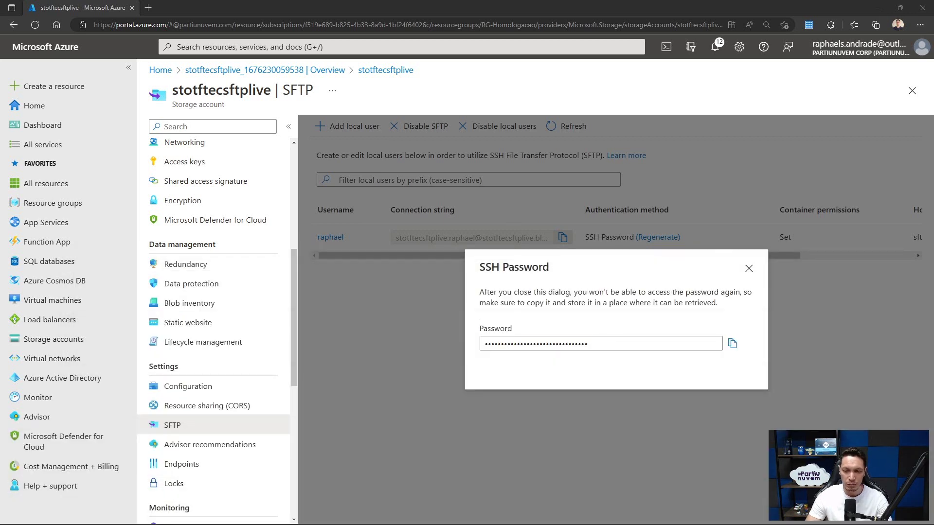
pyautogui.hotkey('alt', 'Tab')
pyautogui.click(603, 73)
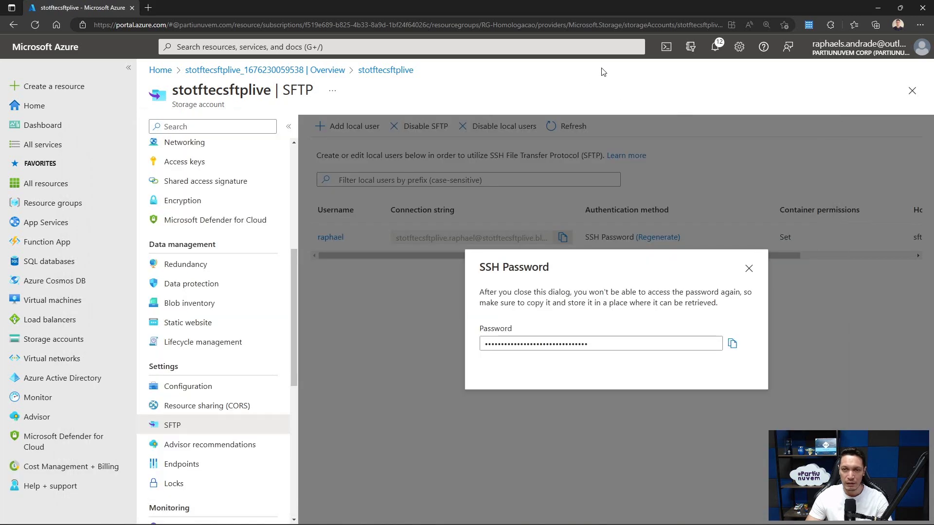
pyautogui.click(749, 269)
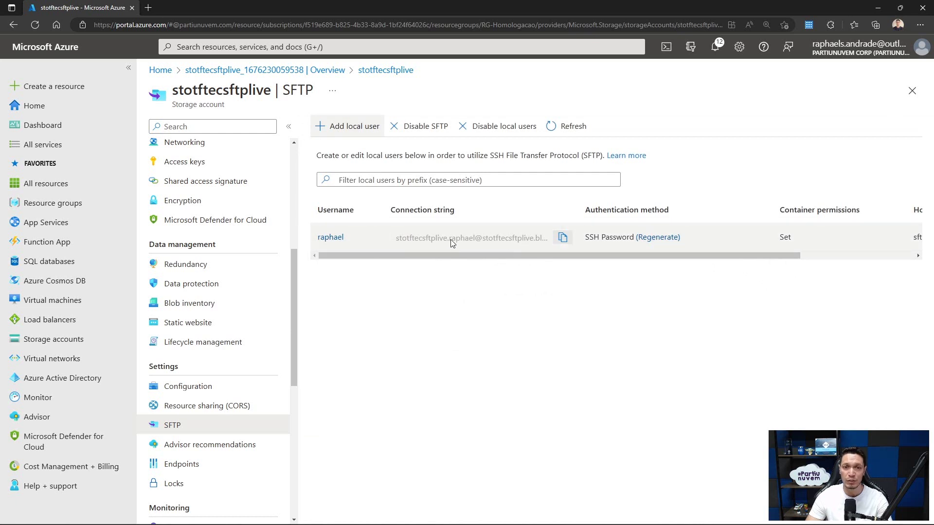
# - Copy the local user's connection string into Notepad below the saved password
pyautogui.moveTo(512, 233); pyautogui.dragTo(396, 237)
pyautogui.click(497, 242)
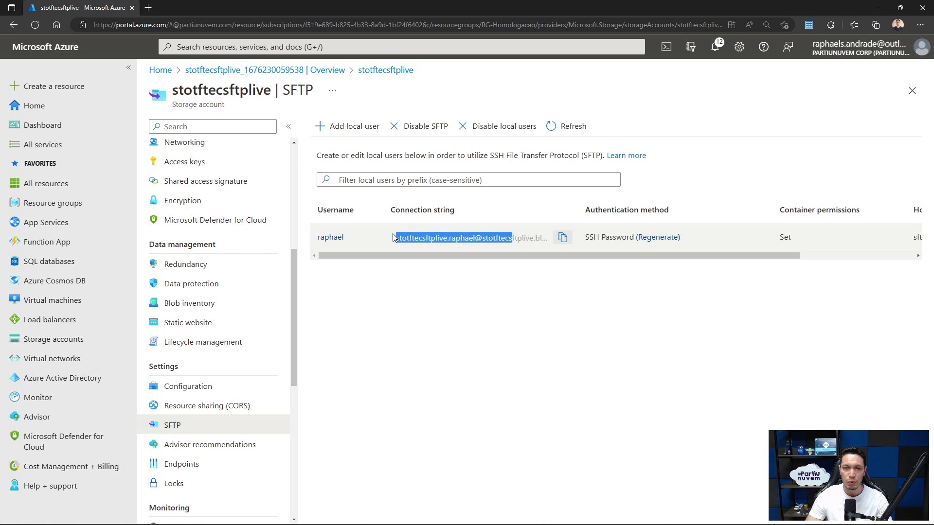
pyautogui.click(563, 238)
pyautogui.hotkey('alt', 'Tab')
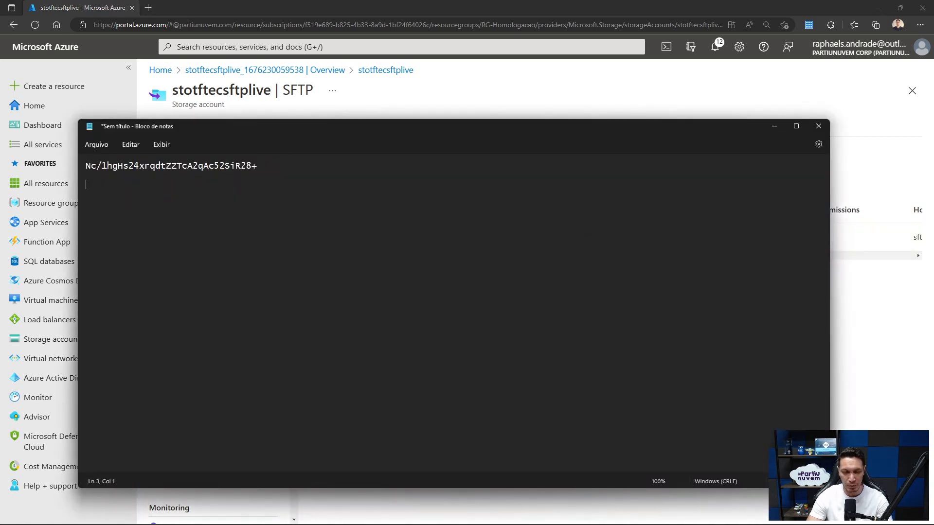
pyautogui.press('Return')
pyautogui.press('Return')
pyautogui.hotkey('ctrl', 'v')
pyautogui.moveTo(86, 185); pyautogui.dragTo(431, 185)
pyautogui.click(177, 183)
pyautogui.click(374, 220)
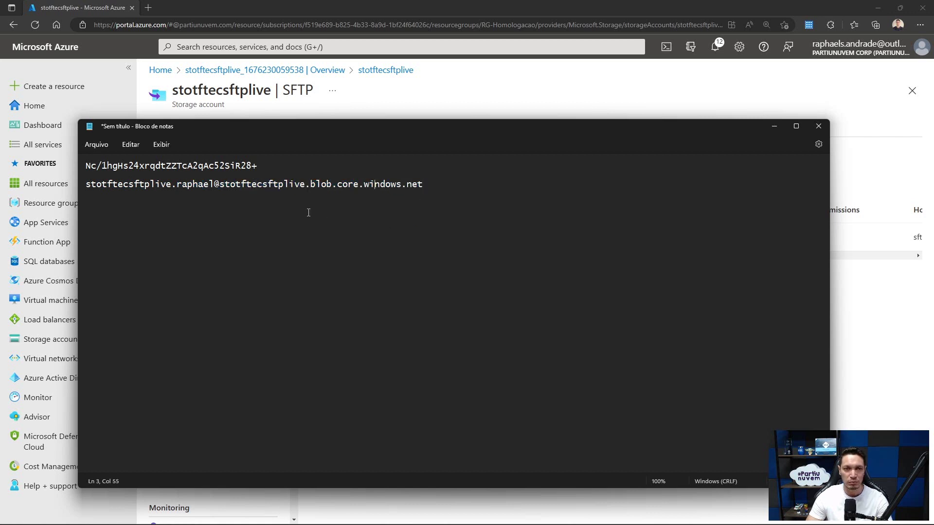
# - Confirm the user's home directory is sftp, then switch to WinSCP
pyautogui.click(774, 126)
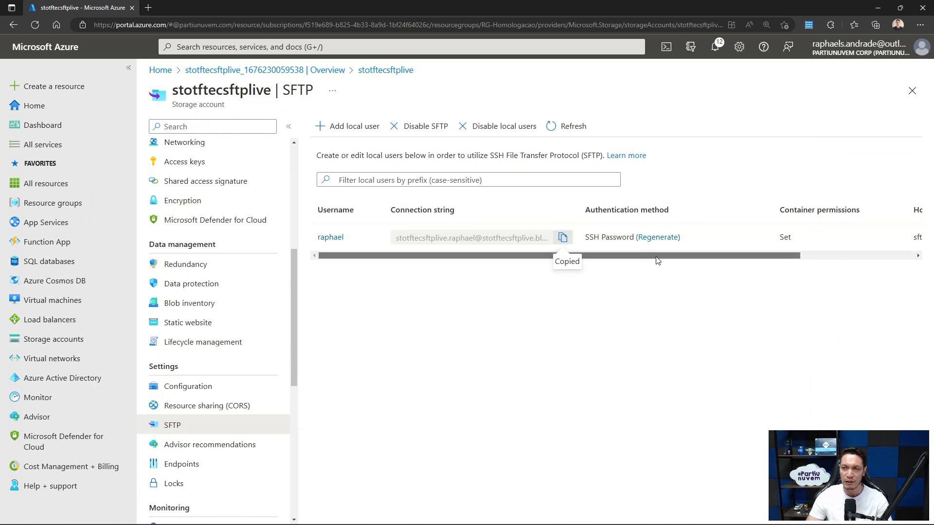
pyautogui.moveTo(656, 256); pyautogui.dragTo(770, 256)
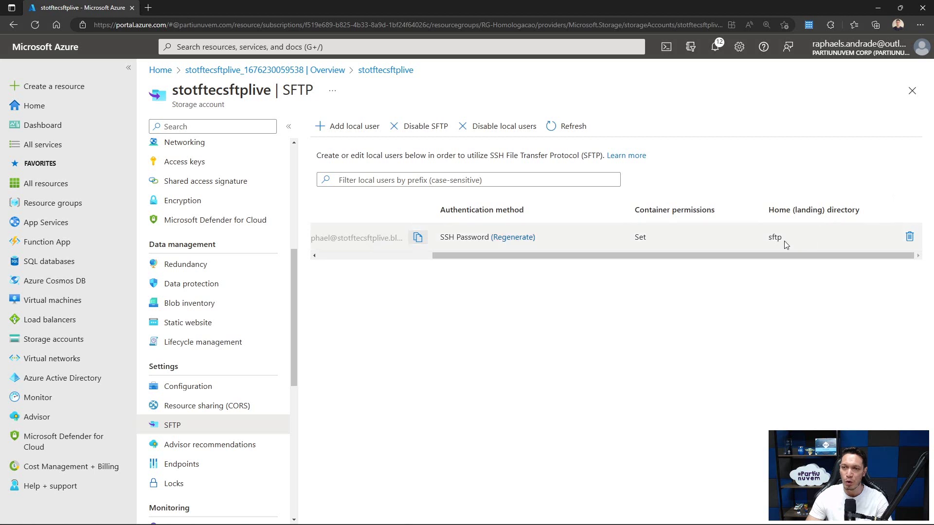
pyautogui.moveTo(783, 242); pyautogui.dragTo(765, 248)
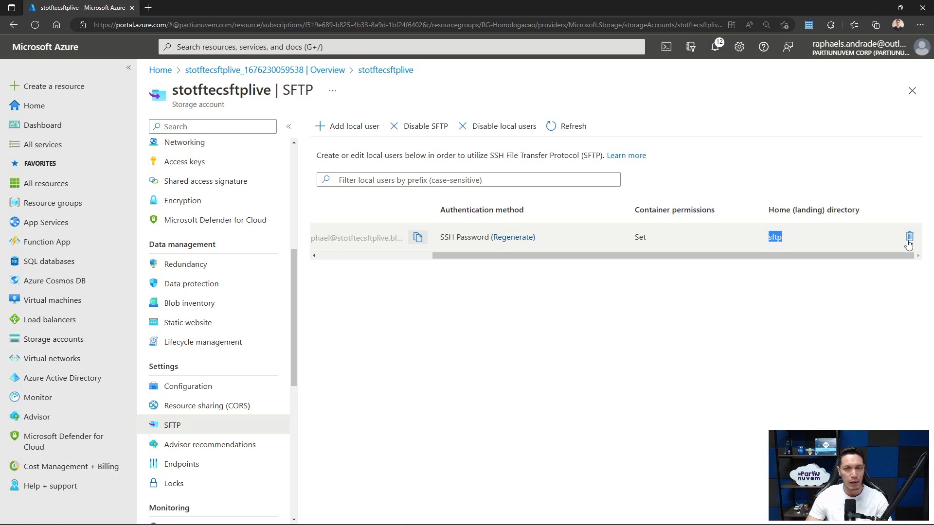
pyautogui.moveTo(879, 258); pyautogui.dragTo(646, 283)
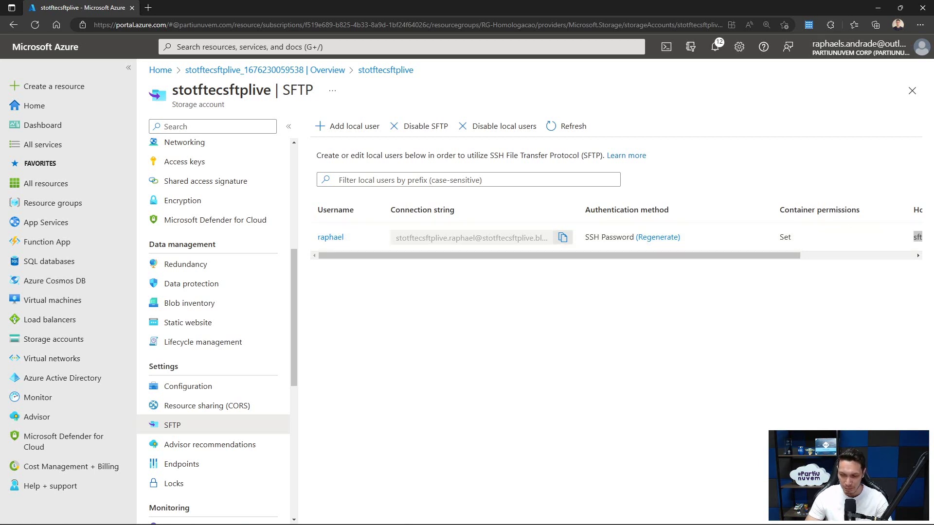
pyautogui.hotkey('alt', 'Tab')
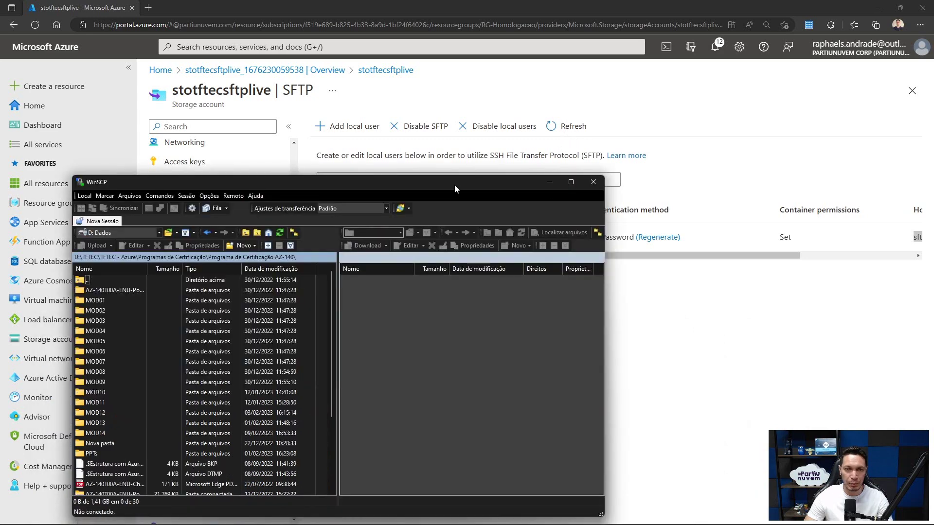
# - Enlarge the WinSCP window and start a new session using the SFTP protocol
pyautogui.moveTo(454, 185); pyautogui.dragTo(508, 103)
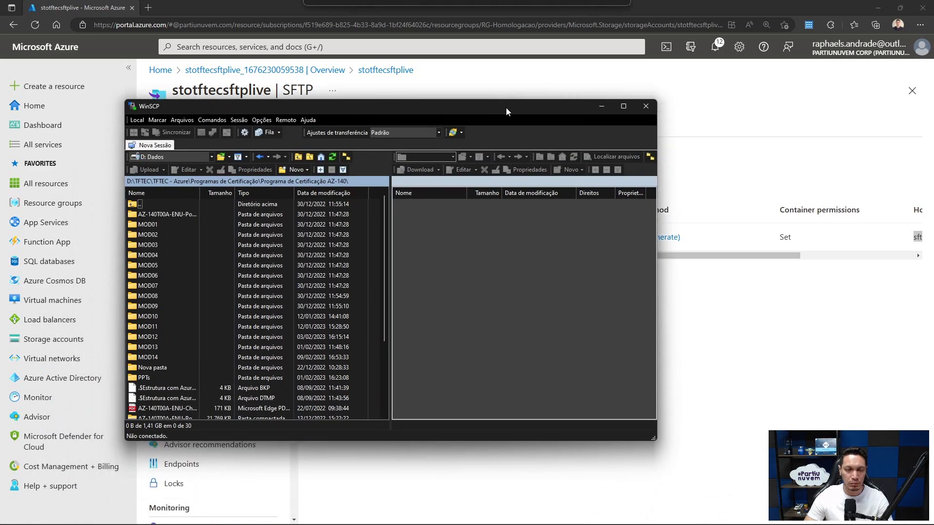
pyautogui.moveTo(654, 437); pyautogui.dragTo(803, 473)
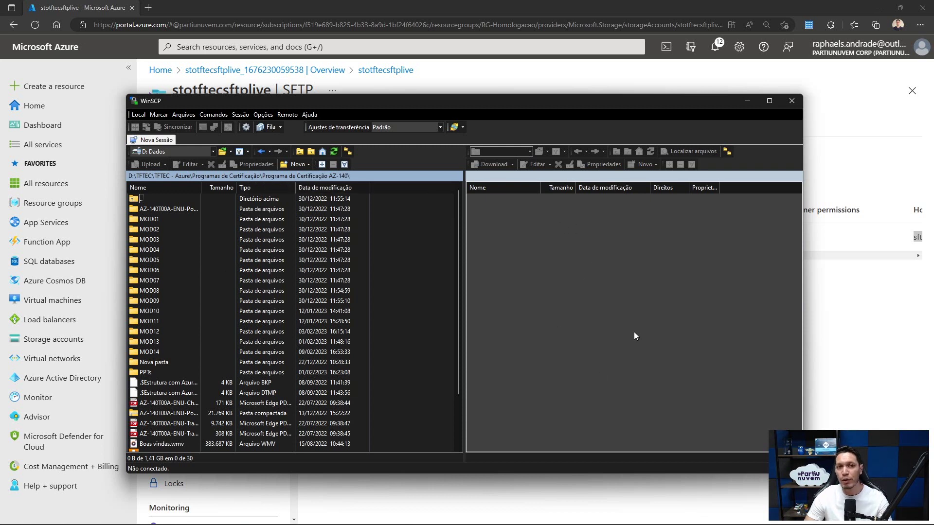
pyautogui.click(149, 145)
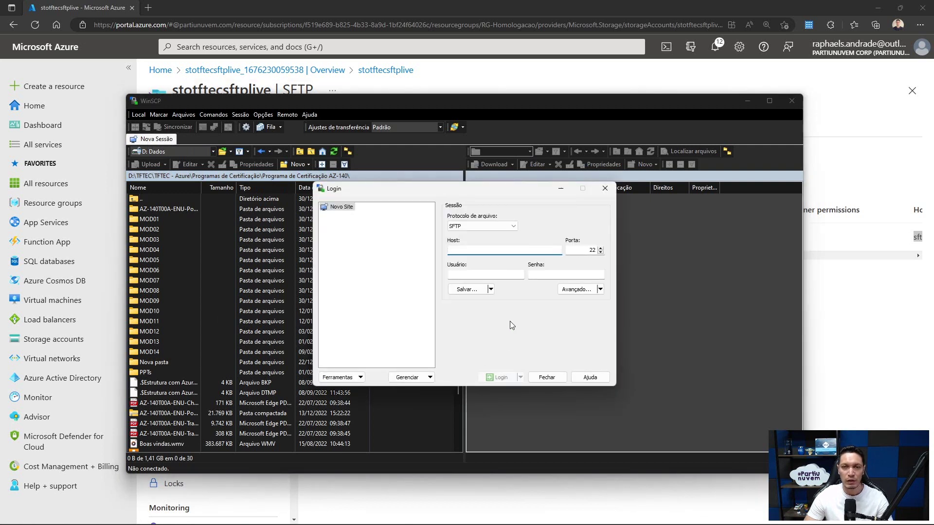
pyautogui.click(483, 227)
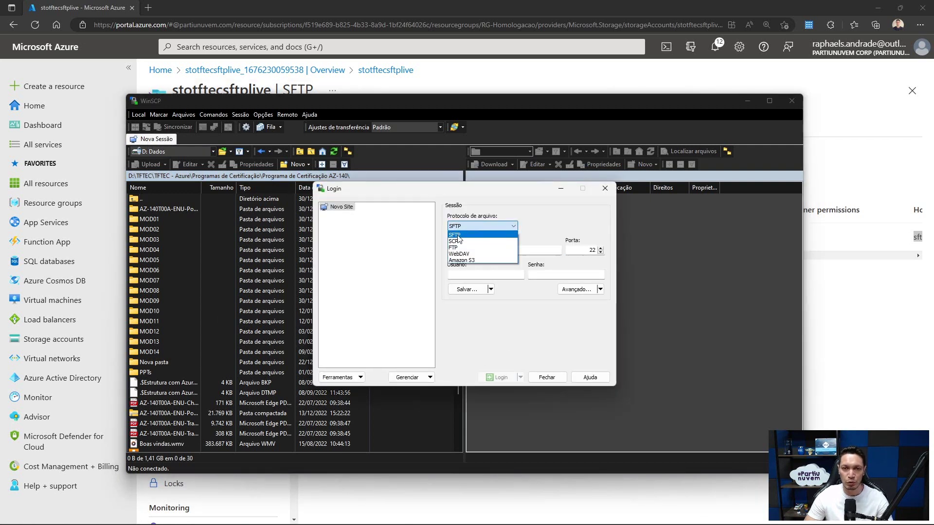
pyautogui.click(458, 236)
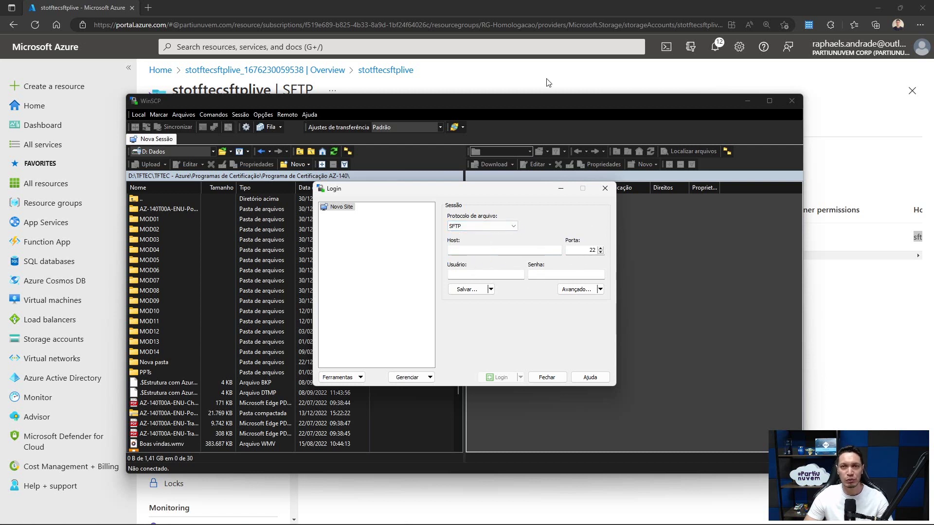
# - Copy the local user's connection string from Azure and paste it as the WinSCP host
pyautogui.click(532, 7)
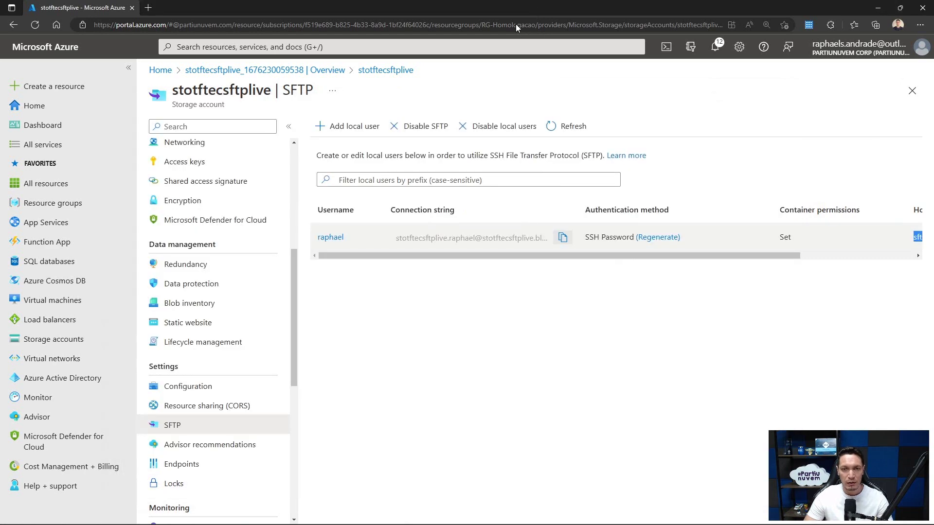
pyautogui.click(563, 238)
pyautogui.hotkey('alt', 'Tab')
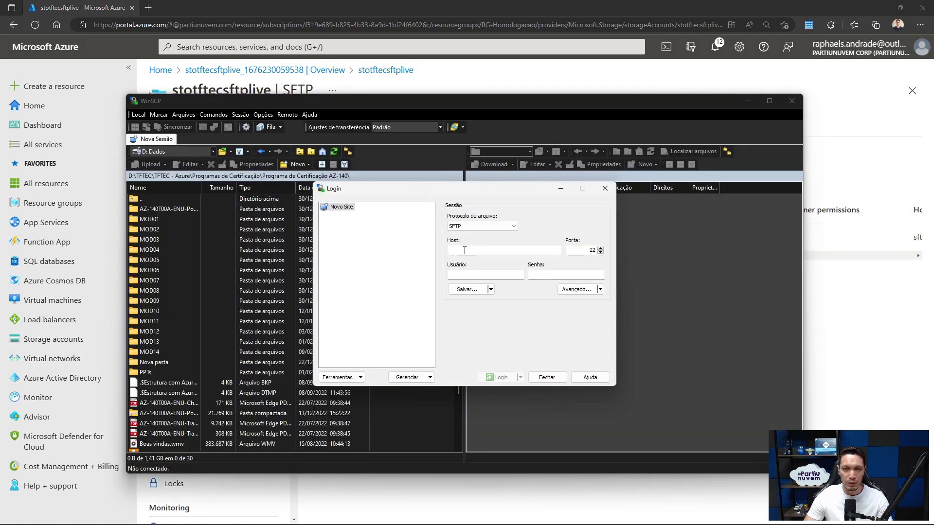
pyautogui.click(468, 249)
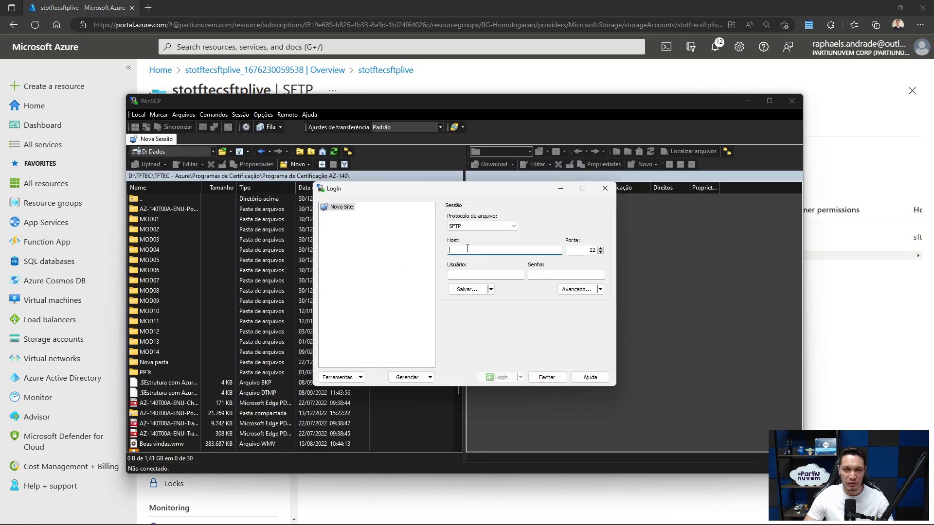
pyautogui.hotkey('ctrl', 'v')
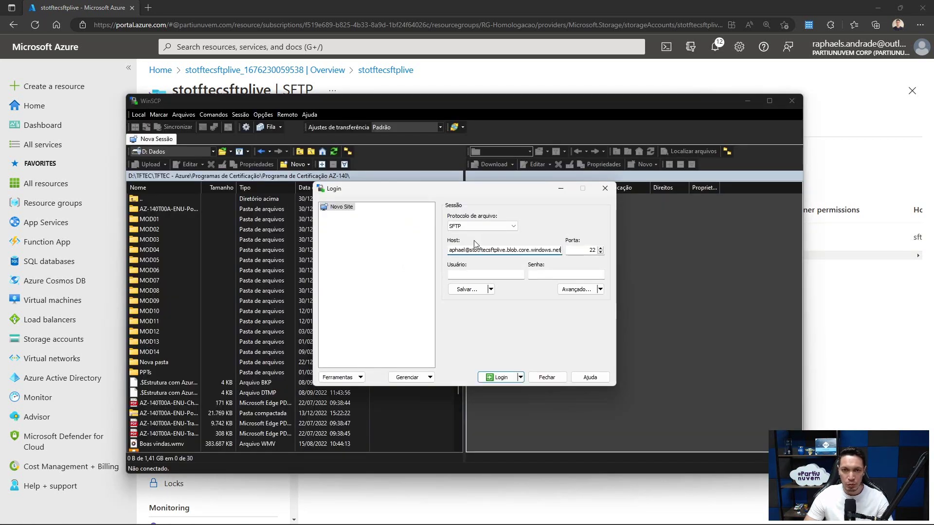
pyautogui.press('Tab')
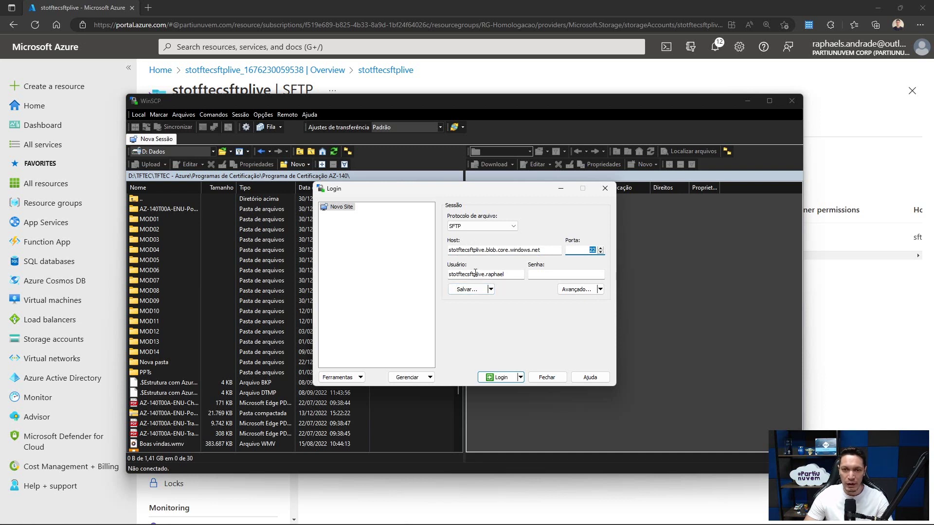
# - Paste the local user's password from Notepad into the Password field and log in
pyautogui.click(549, 273)
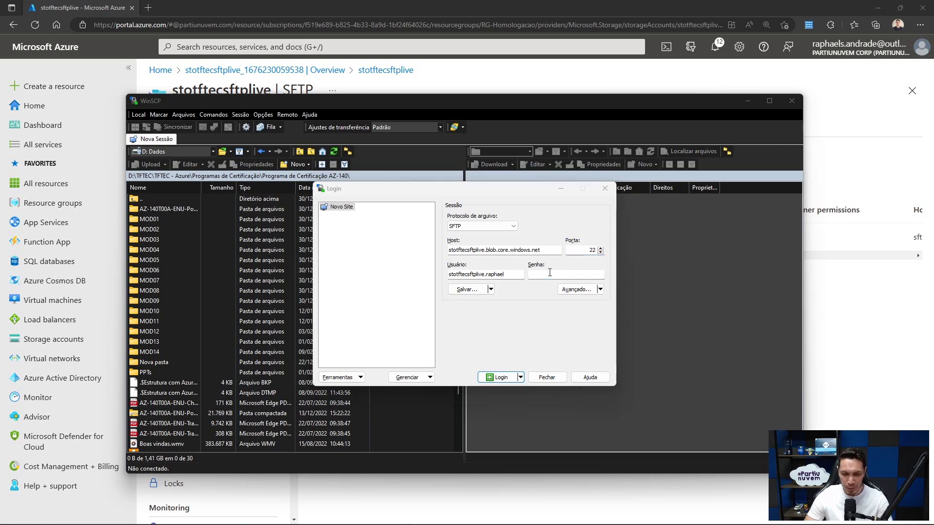
pyautogui.hotkey('alt', 'Tab')
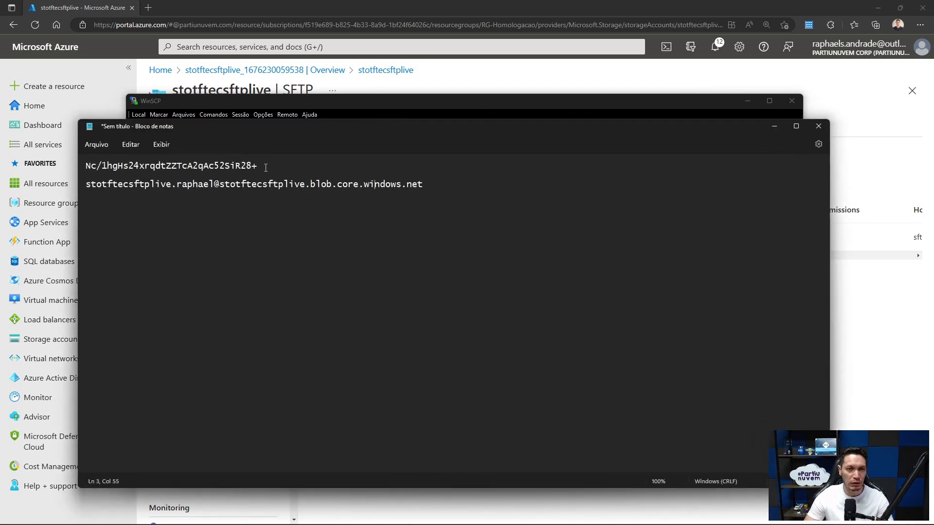
pyautogui.moveTo(262, 166); pyautogui.dragTo(78, 167)
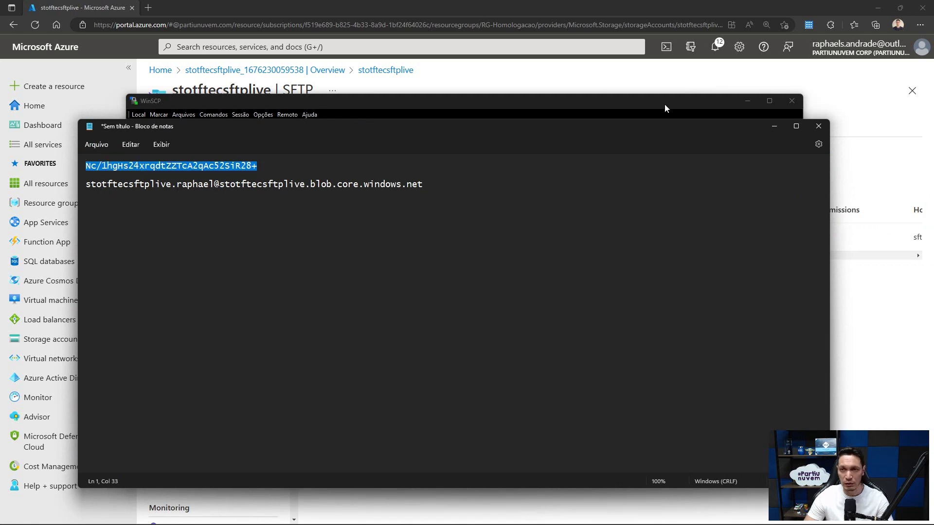
pyautogui.click(773, 126)
pyautogui.click(550, 274)
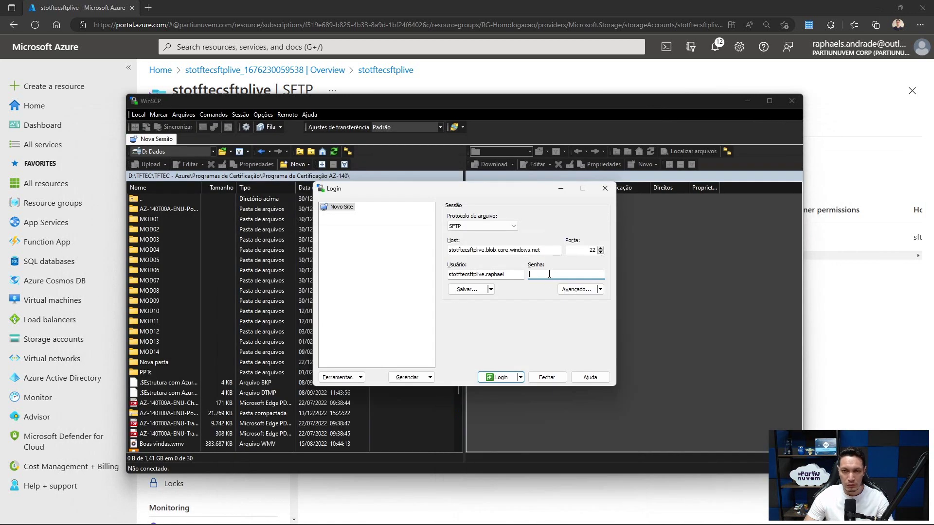
pyautogui.hotkey('ctrl', 'v')
pyautogui.click(500, 378)
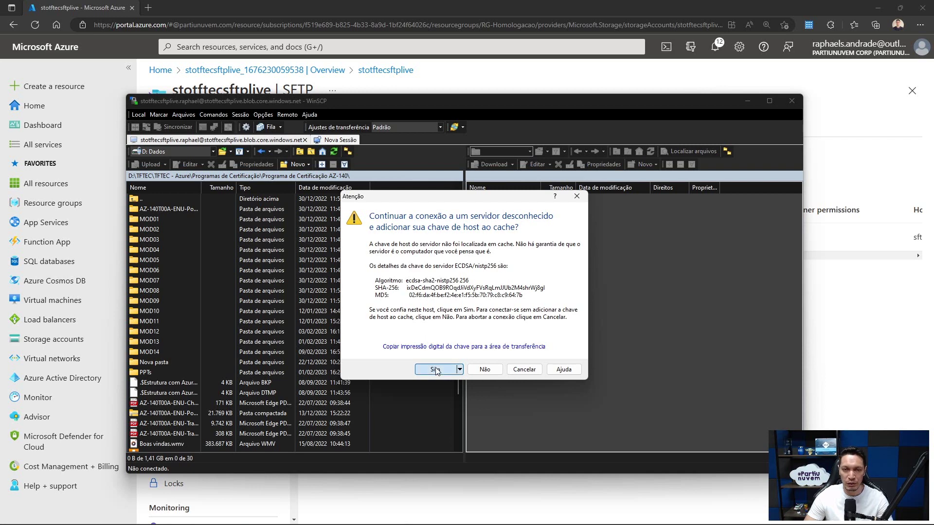
# - Accept and cache the server's host key, then confirm the remote path stays at root /
pyautogui.click(435, 370)
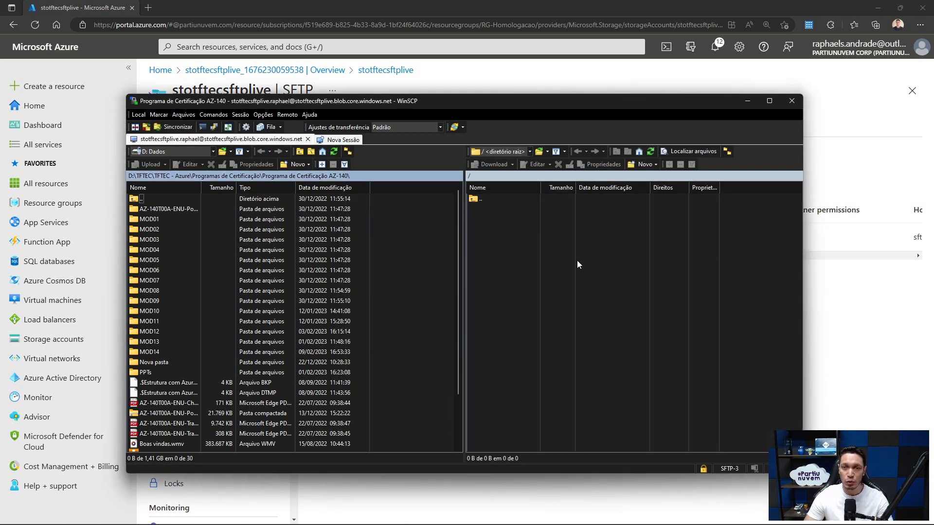
pyautogui.click(530, 152)
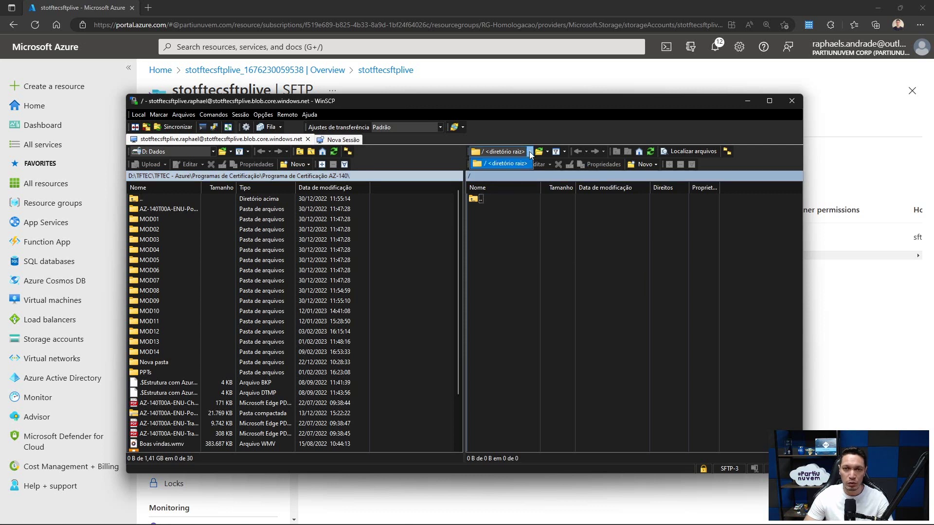
pyautogui.click(495, 163)
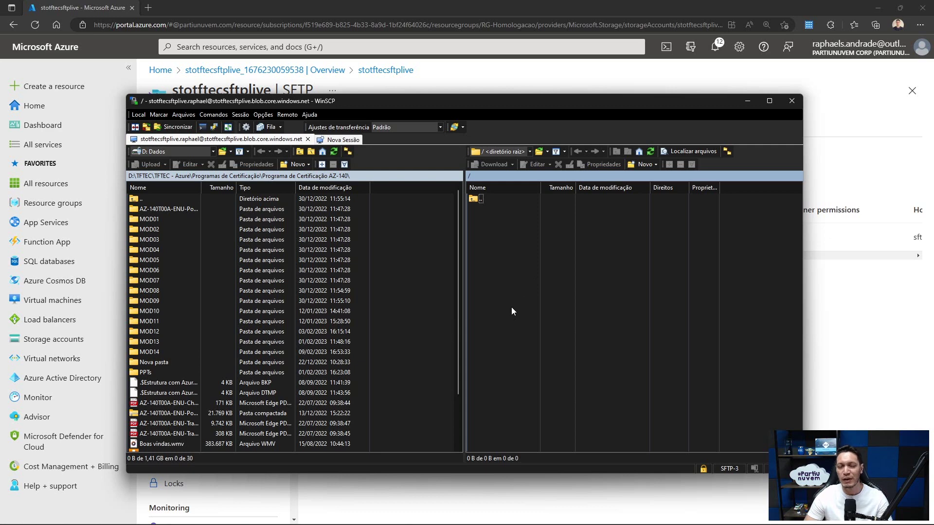
pyautogui.scroll(-2, 408, 291)
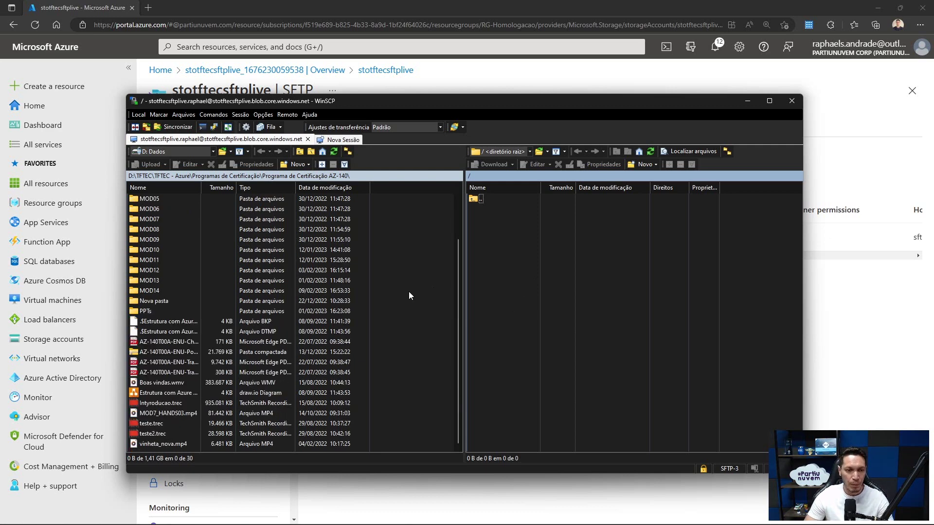
pyautogui.scroll(2, 408, 298)
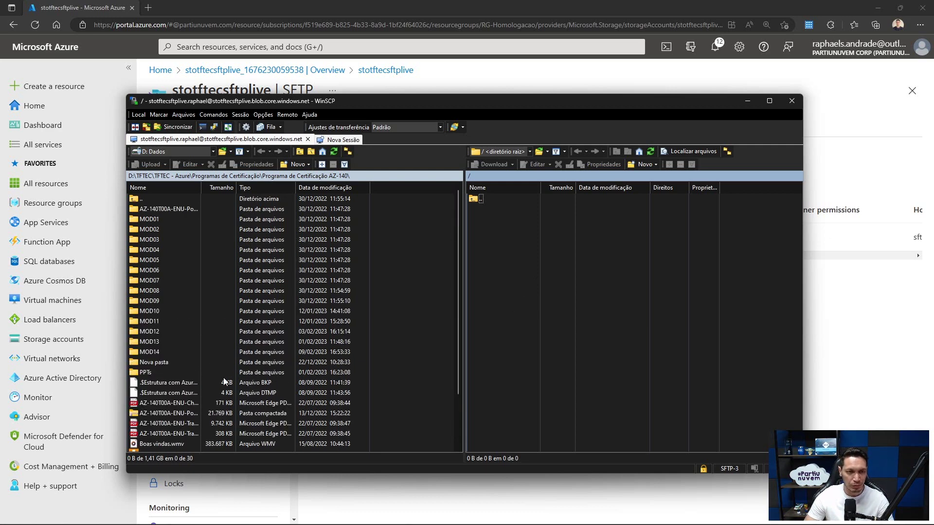
# - Upload links.txt from MOD13, then the draw.io diagram and AZ-140T00A-ENU-Change-Log.pdf from AZ-140
pyautogui.doubleClick(149, 342)
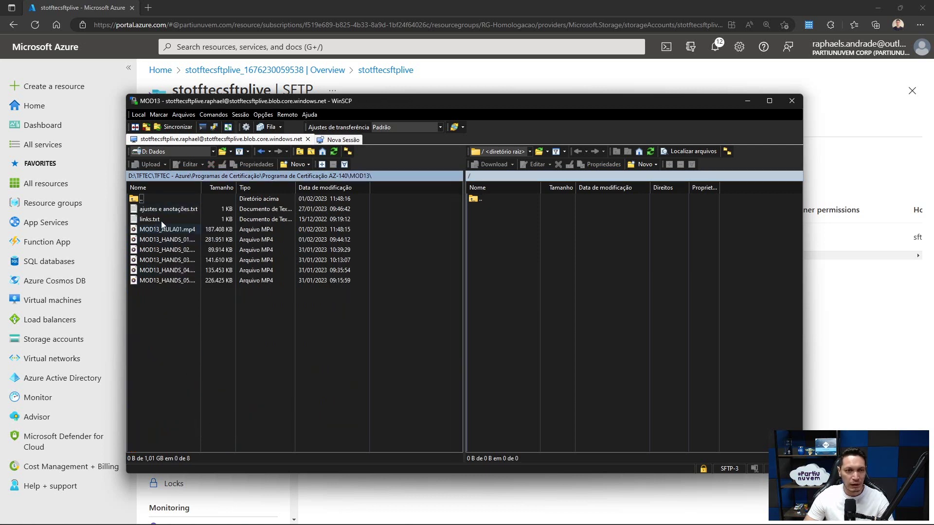
pyautogui.moveTo(148, 218); pyautogui.dragTo(490, 293)
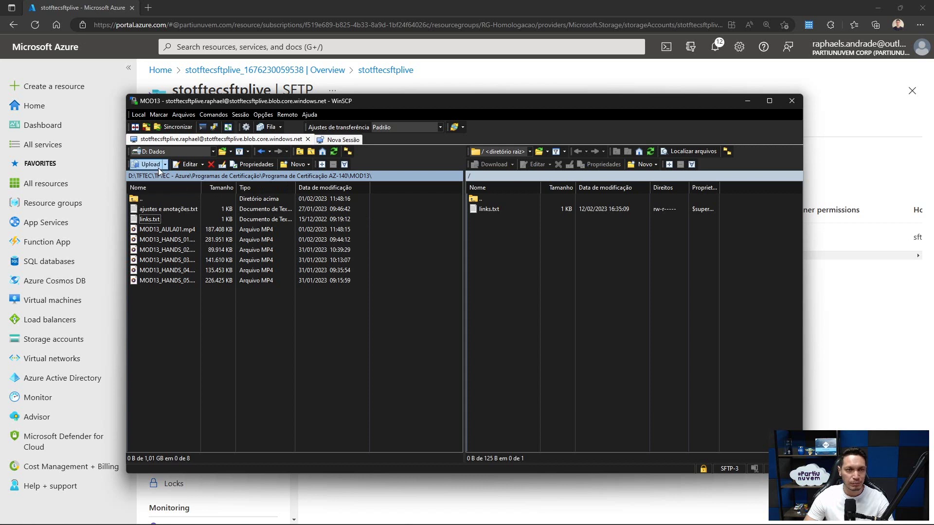
pyautogui.click(136, 199)
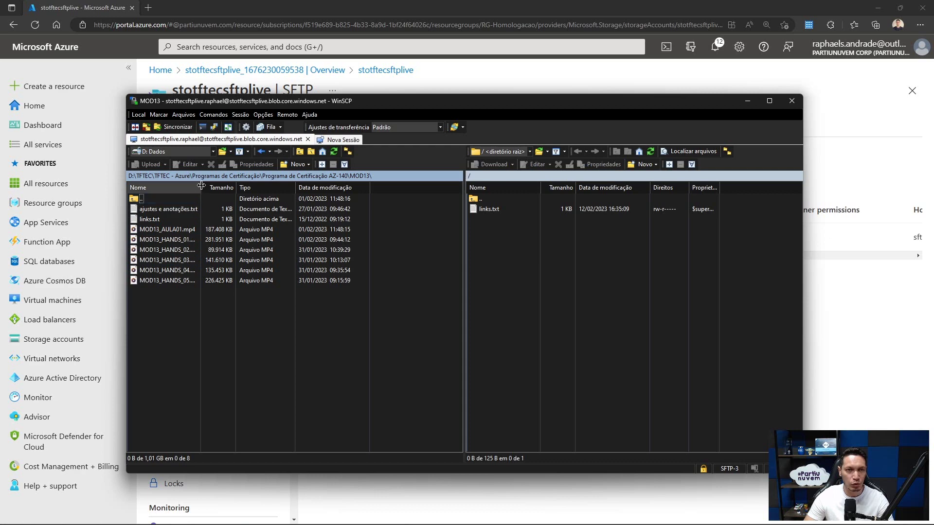
pyautogui.click(337, 177)
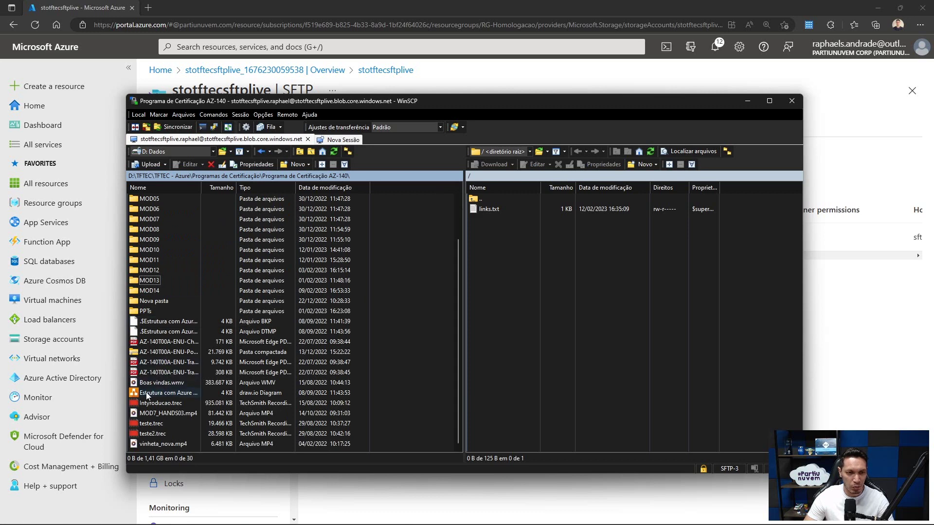
pyautogui.moveTo(147, 396); pyautogui.dragTo(493, 271)
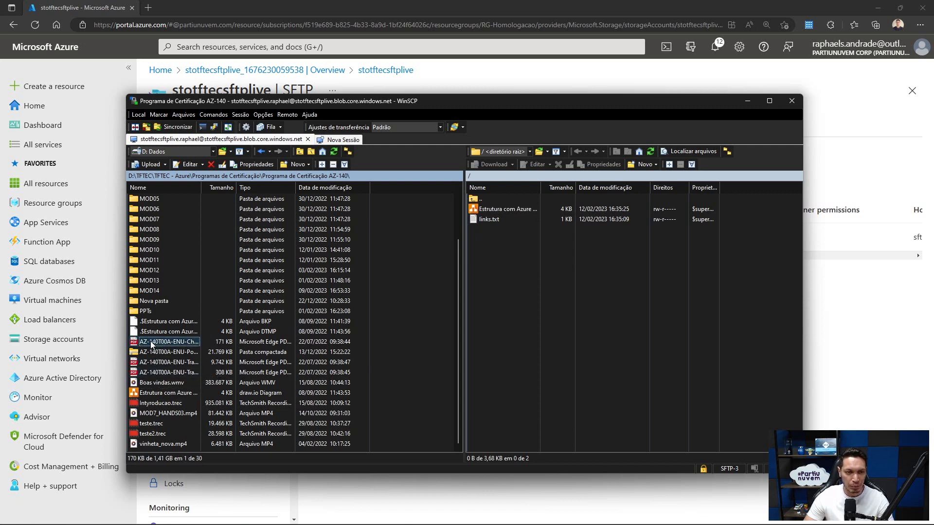
pyautogui.moveTo(165, 343); pyautogui.dragTo(484, 275)
pyautogui.moveTo(308, 301); pyautogui.dragTo(515, 277)
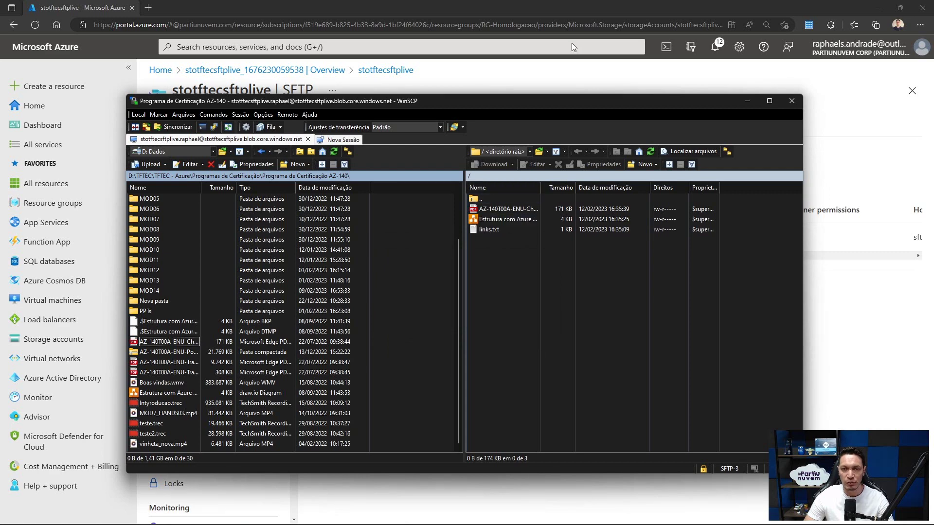
# - Open the sftp container, preview the uploaded blob's text, then return to the three-file list
pyautogui.click(305, 92)
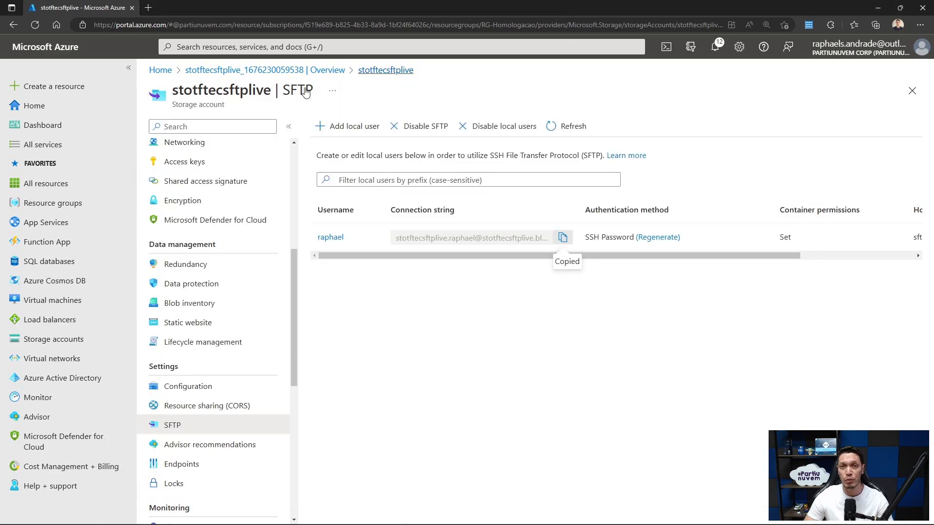
pyautogui.scroll(6, 177, 340)
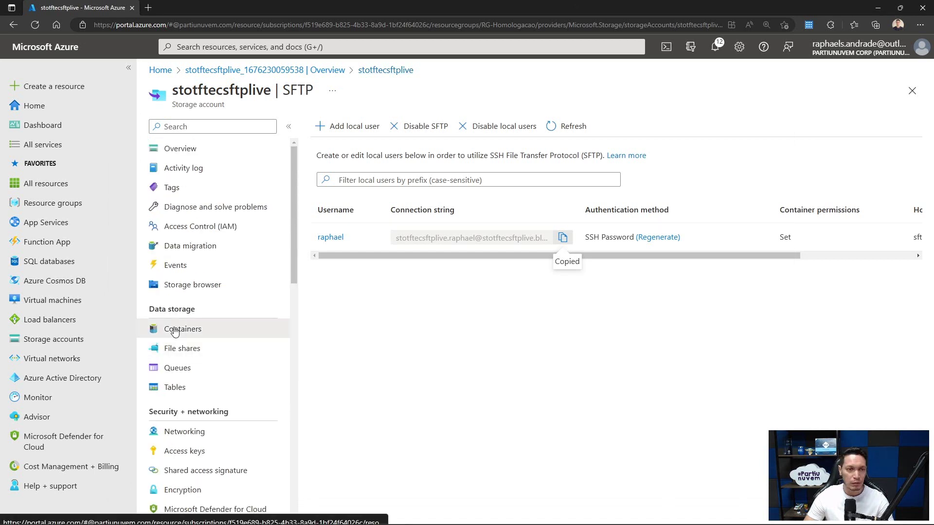
pyautogui.click(174, 329)
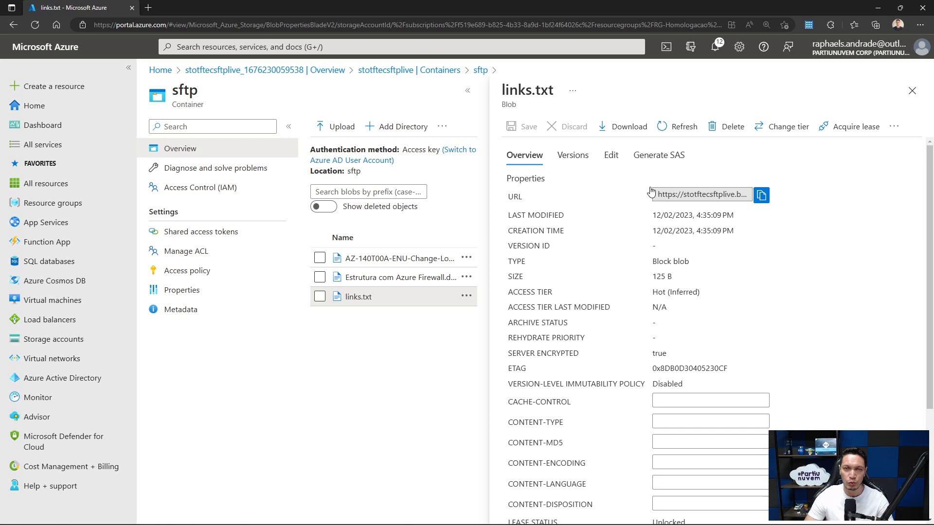
pyautogui.click(612, 154)
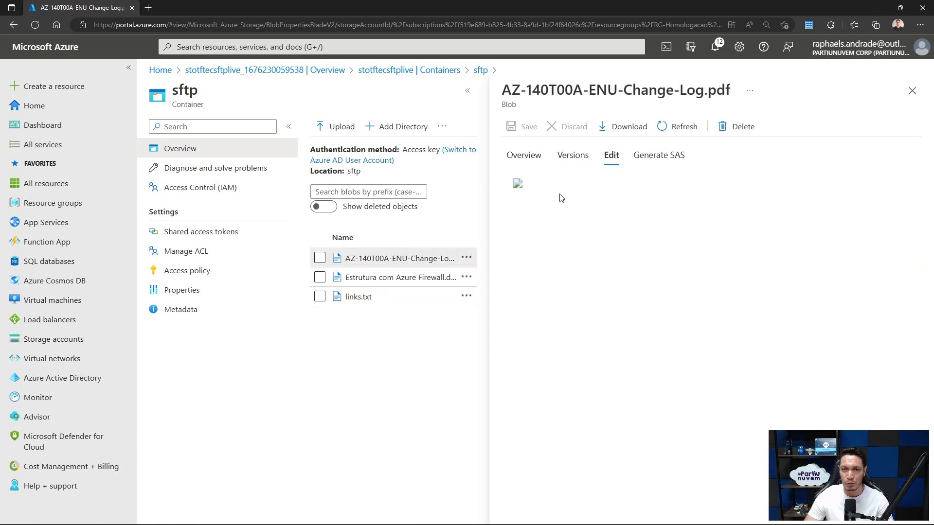
pyautogui.click(911, 92)
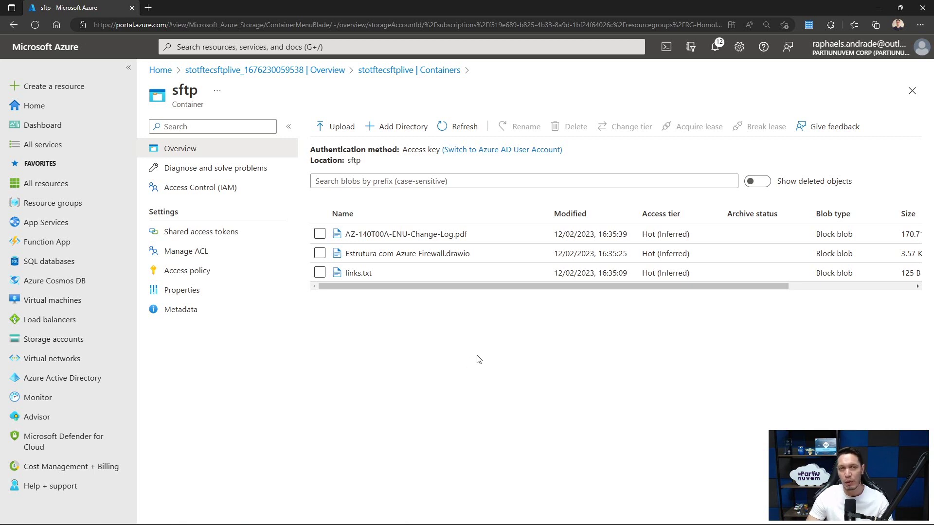
# - Go to the storage account's SFTP settings and add a new local user named admin
pyautogui.click(416, 70)
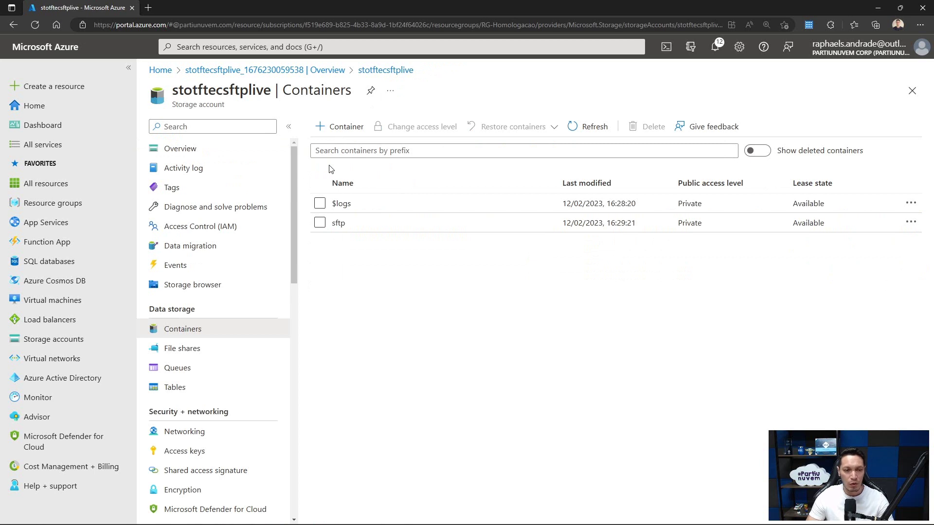
pyautogui.scroll(-6, 273, 217)
pyautogui.scroll(-3, 273, 217)
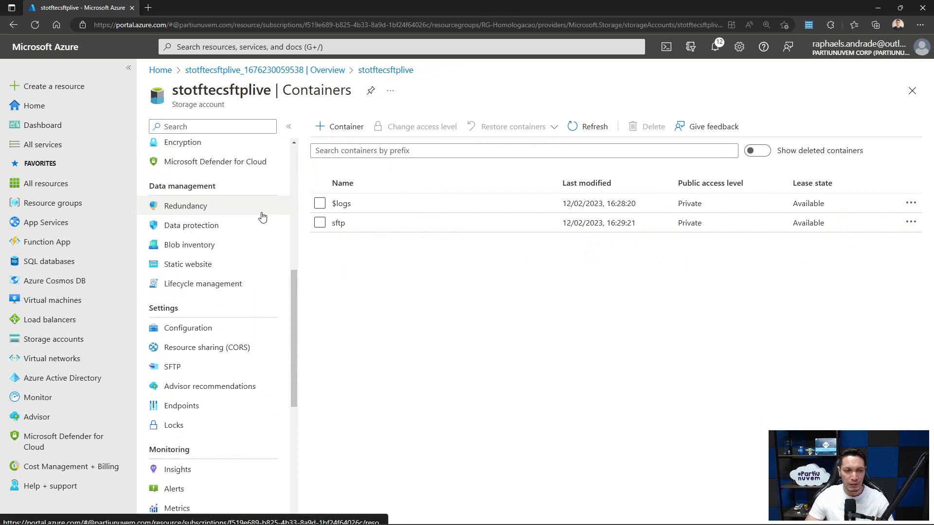
pyautogui.click(175, 371)
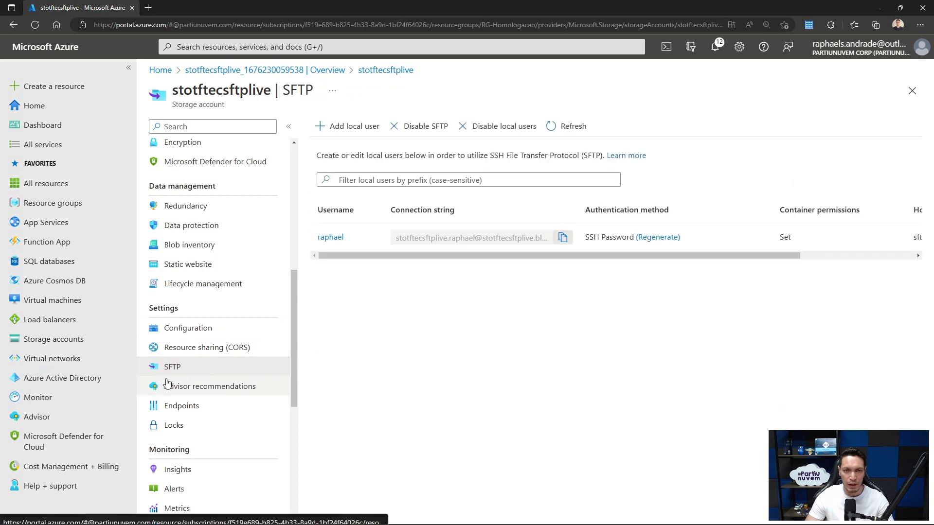
pyautogui.click(338, 128)
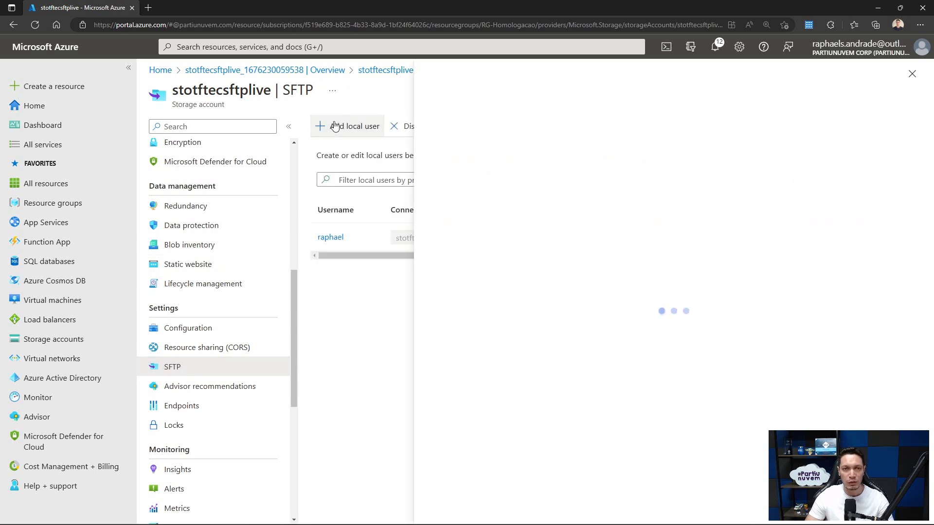
pyautogui.click(598, 144)
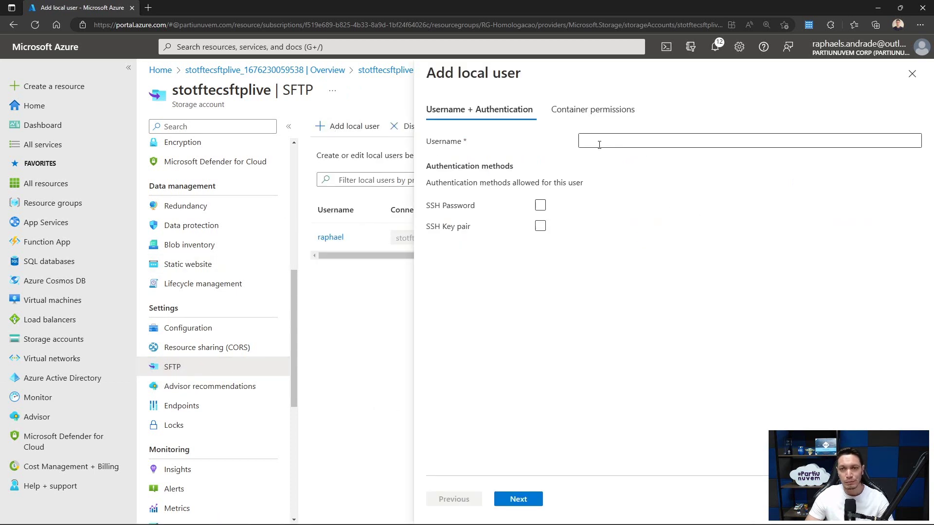
pyautogui.write('admin')
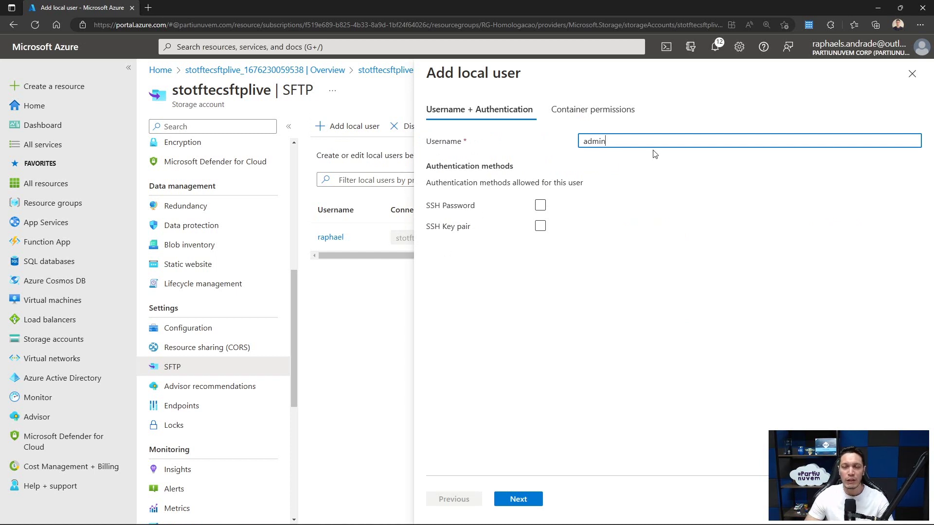
# - Authenticate admin with a newly generated SSH key pair sftpaccess, described 'Acesso SFTP', and continue
pyautogui.click(539, 227)
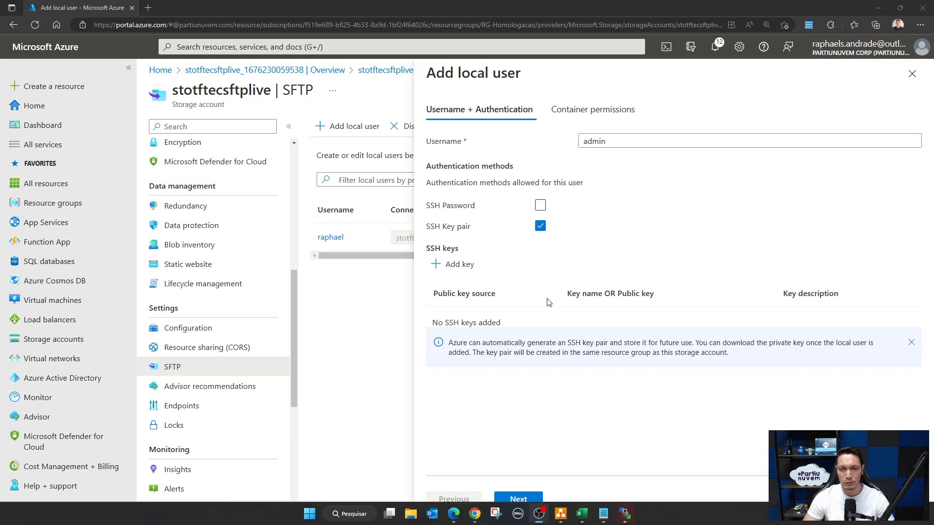
pyautogui.click(446, 265)
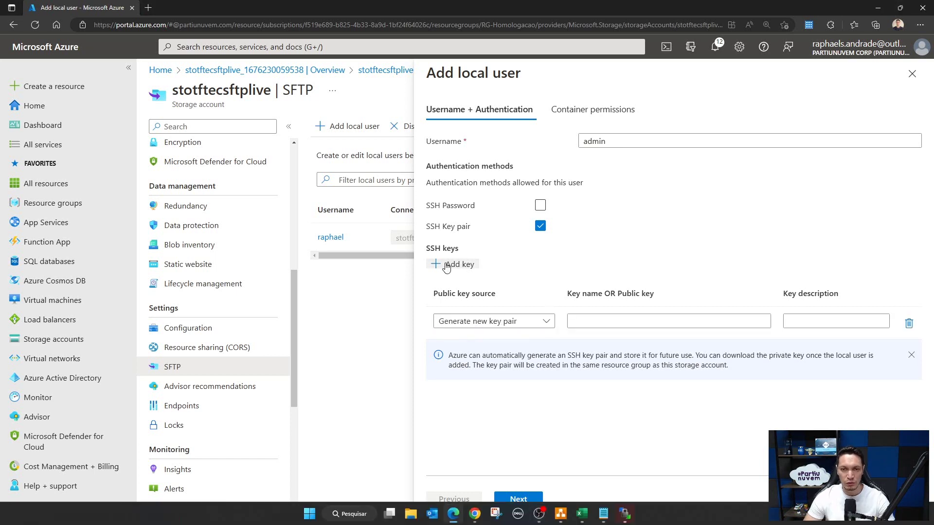
pyautogui.click(462, 322)
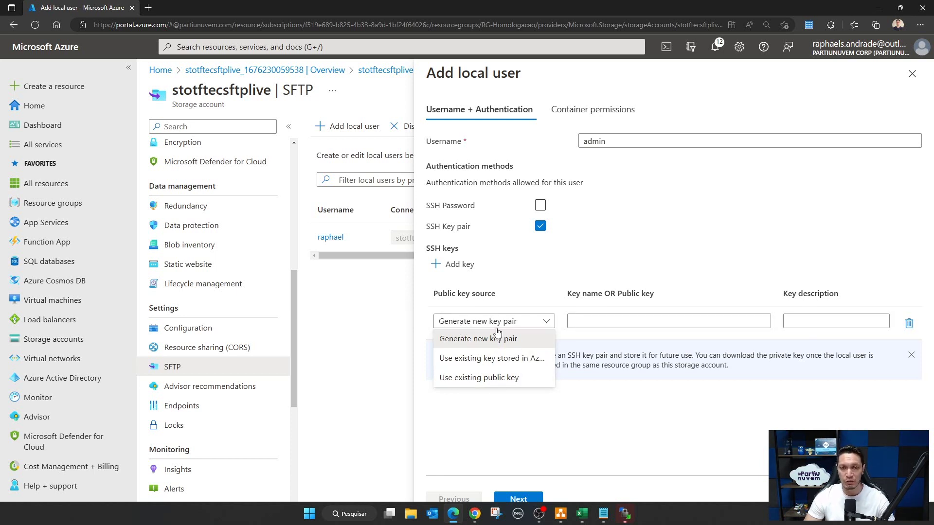
pyautogui.click(598, 319)
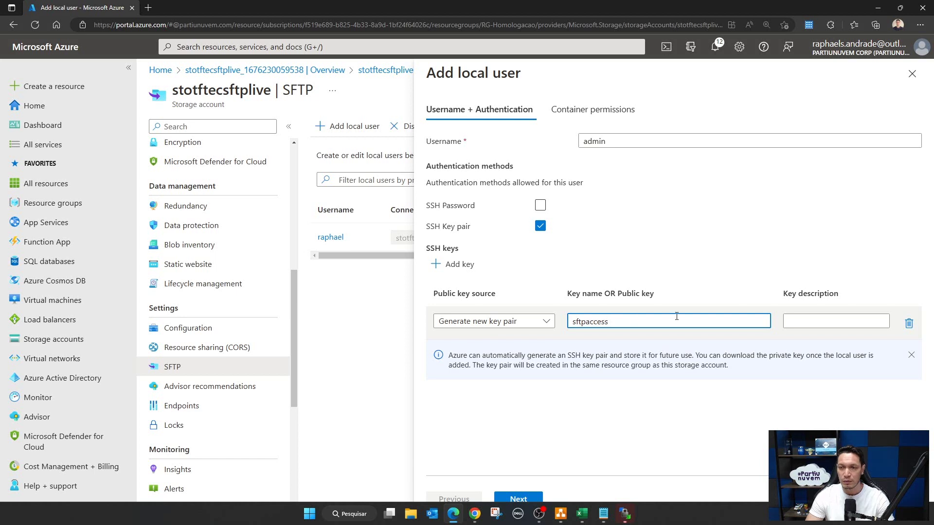
pyautogui.click(796, 315)
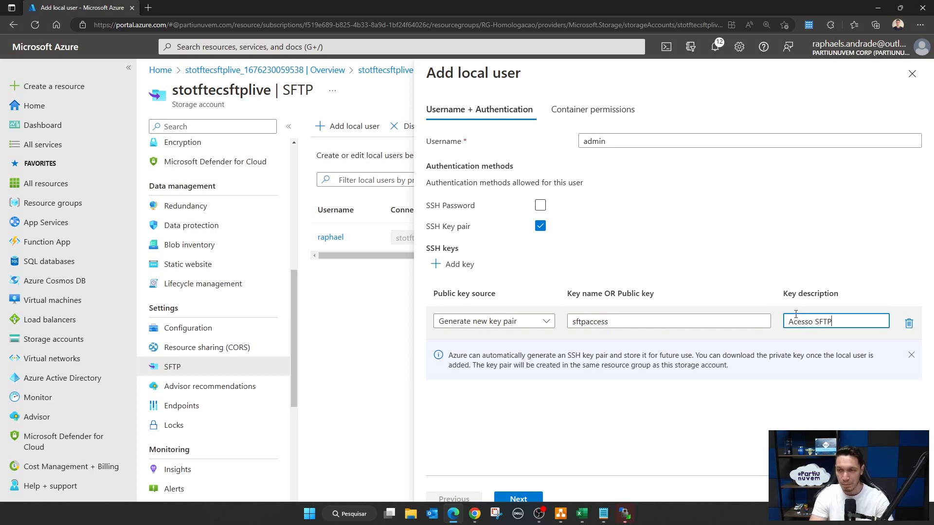
pyautogui.click(528, 500)
pyautogui.click(625, 514)
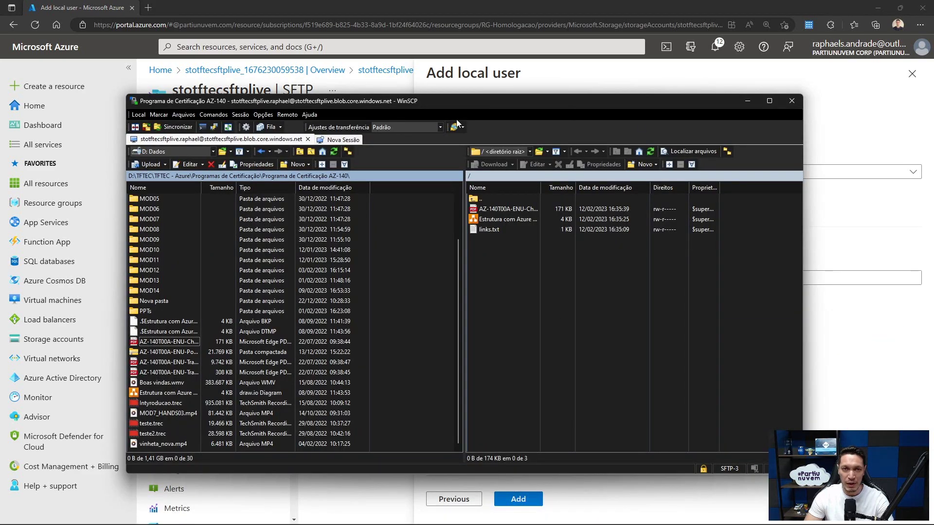
pyautogui.hotkey('alt', 'Tab')
# - Grant admin All permissions on the sftp container, set home directory sftp, and add the user
pyautogui.click(595, 173)
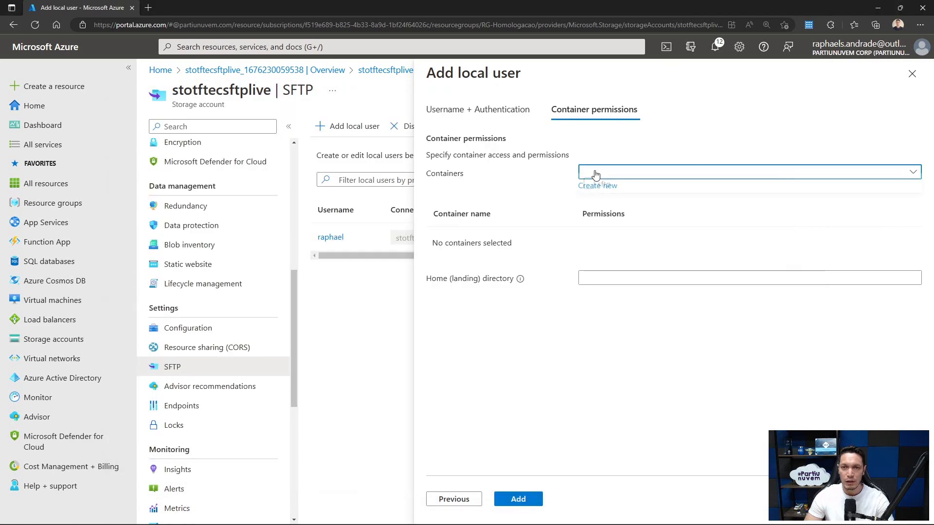
pyautogui.click(597, 191)
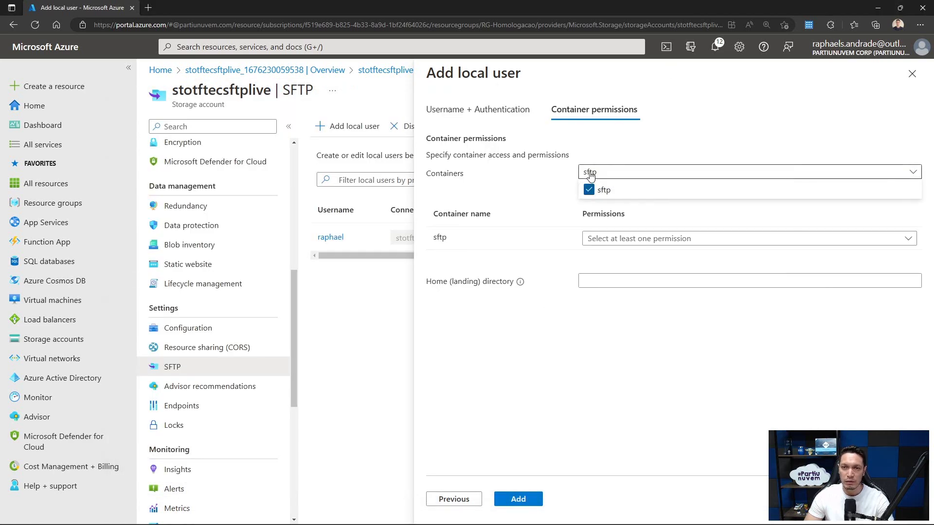
pyautogui.click(615, 239)
pyautogui.click(602, 257)
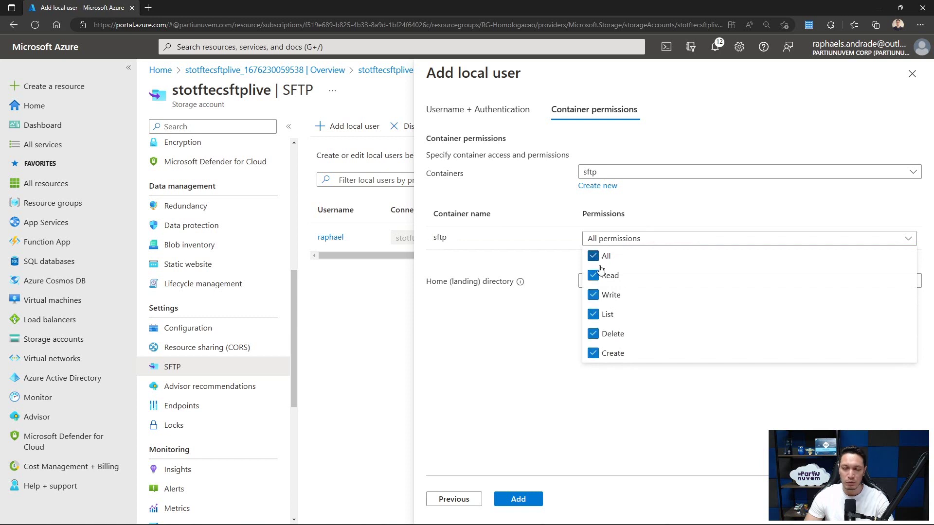
pyautogui.click(556, 319)
pyautogui.click(590, 283)
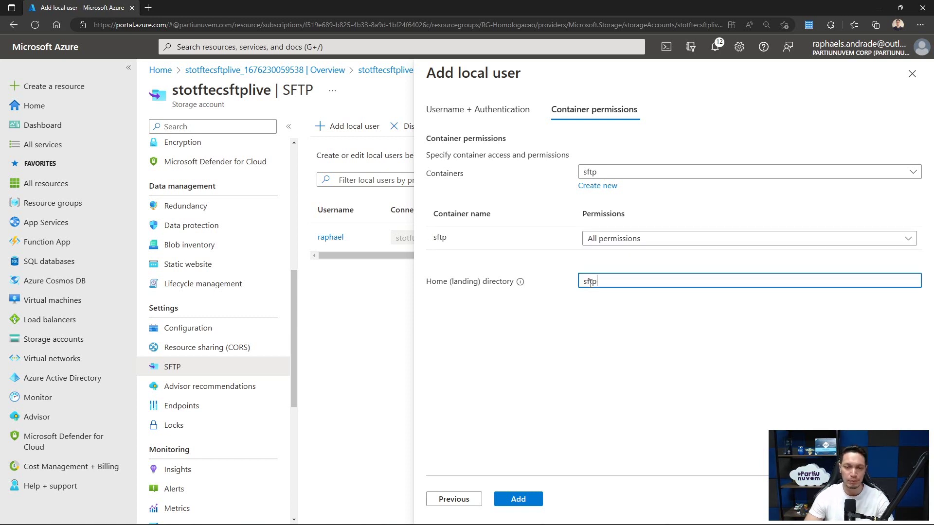
pyautogui.click(520, 499)
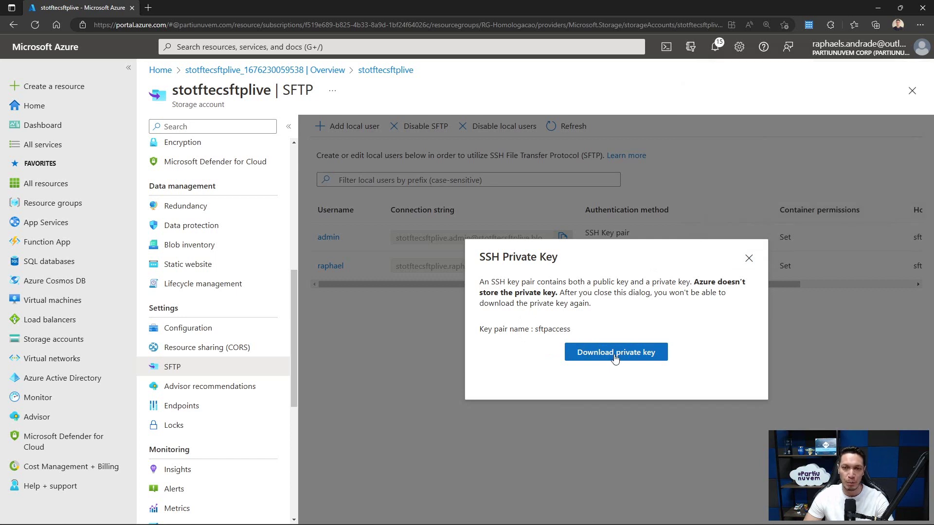
# - Download the sftpaccess private key, dismiss the notice, and copy the admin user's connection string
pyautogui.click(615, 356)
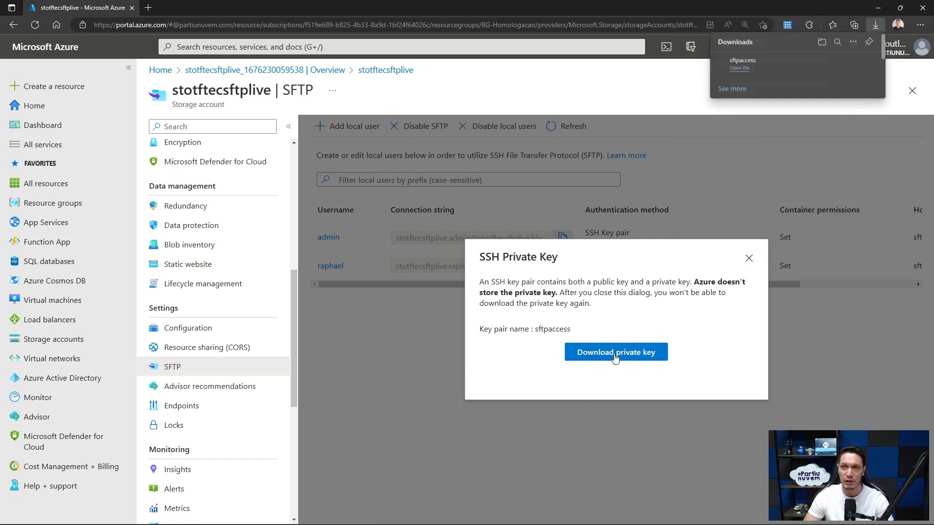
pyautogui.moveTo(744, 54)
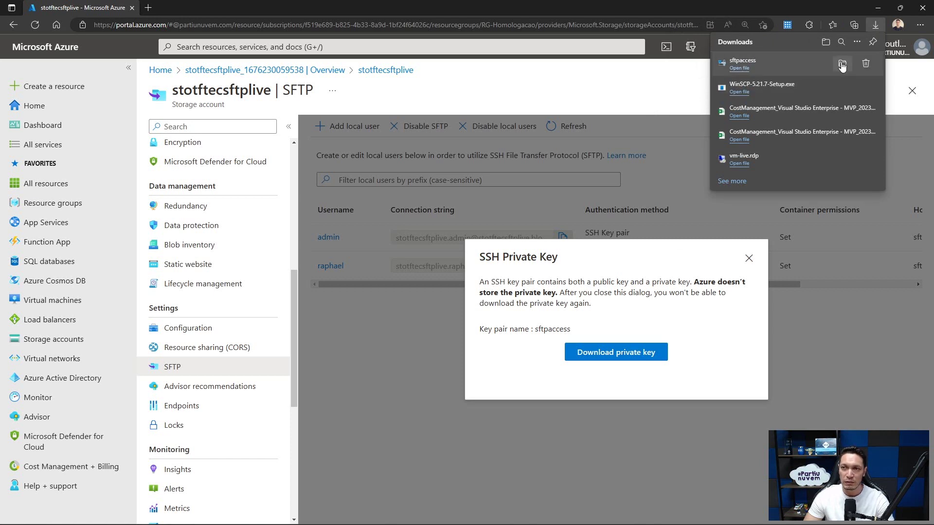
pyautogui.click(695, 79)
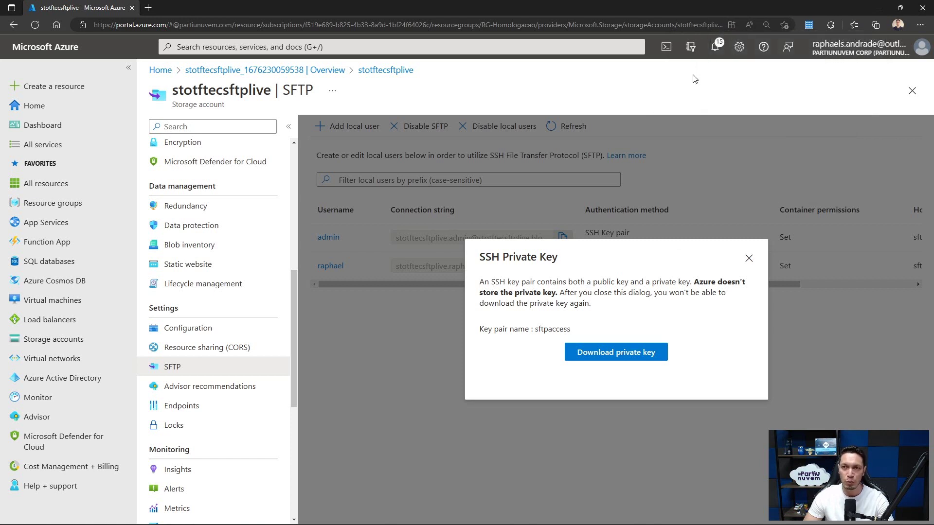
pyautogui.click(749, 258)
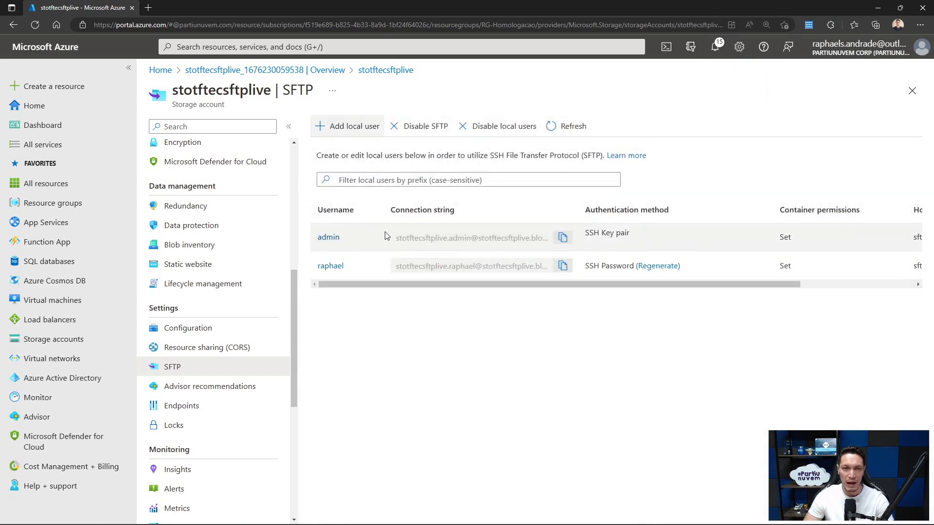
pyautogui.click(562, 238)
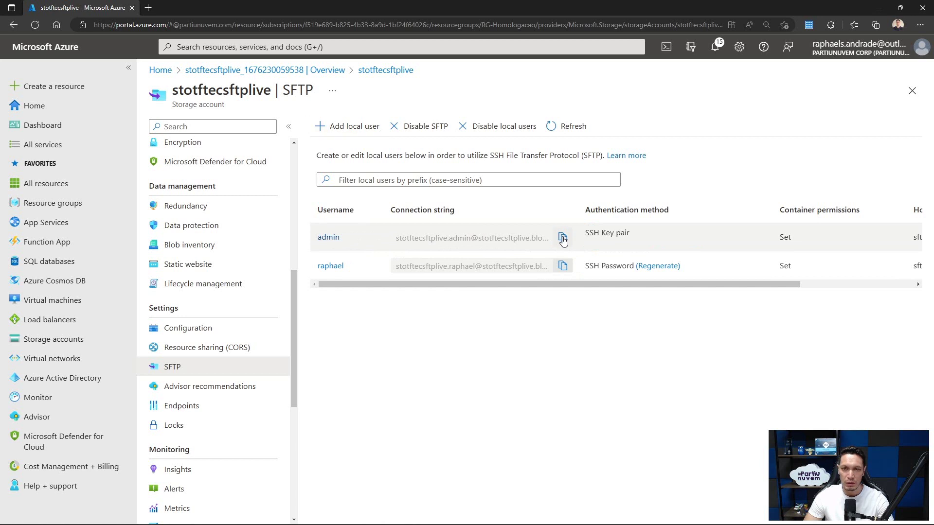
pyautogui.hotkey('alt', 'Tab')
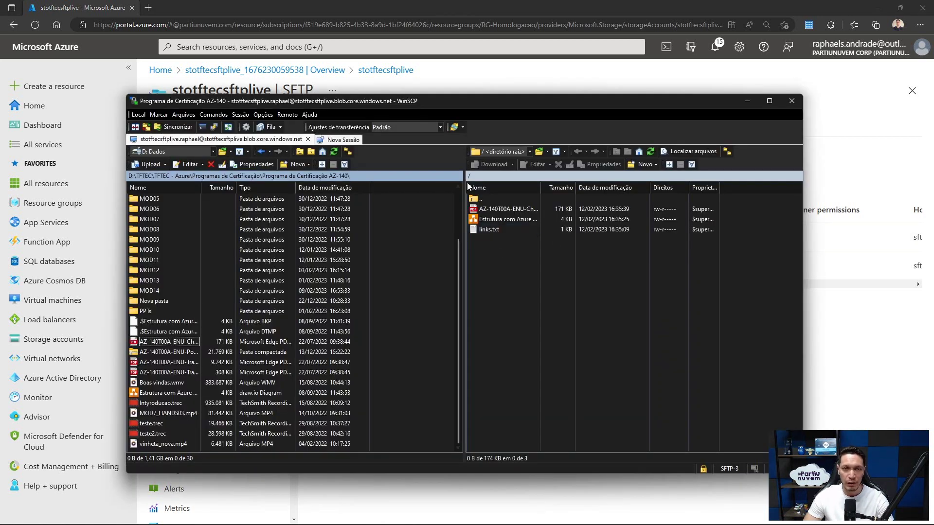
# - Start a new login with host stotftecsftplive.blob.core.windows.net and user stotftecsftplive.admin on port 22
pyautogui.click(309, 139)
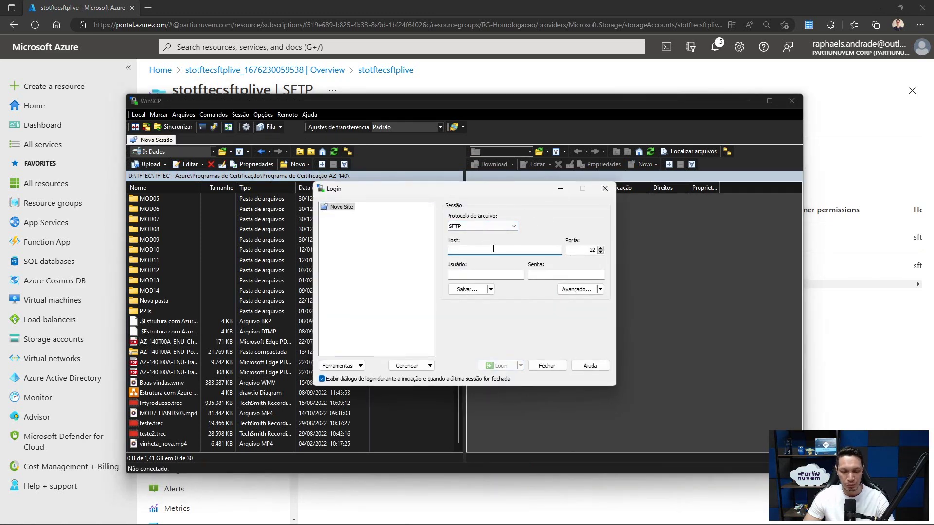
pyautogui.hotkey('ctrl', 'v')
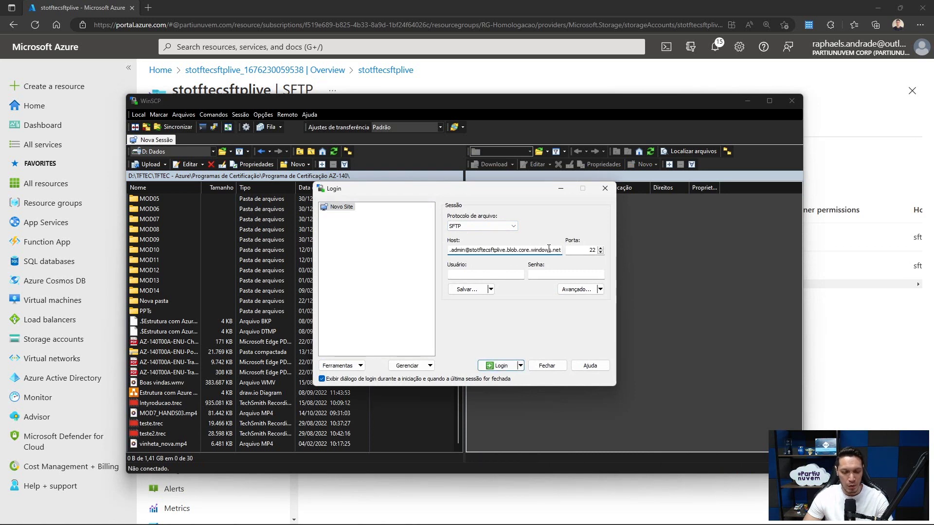
pyautogui.press('Tab')
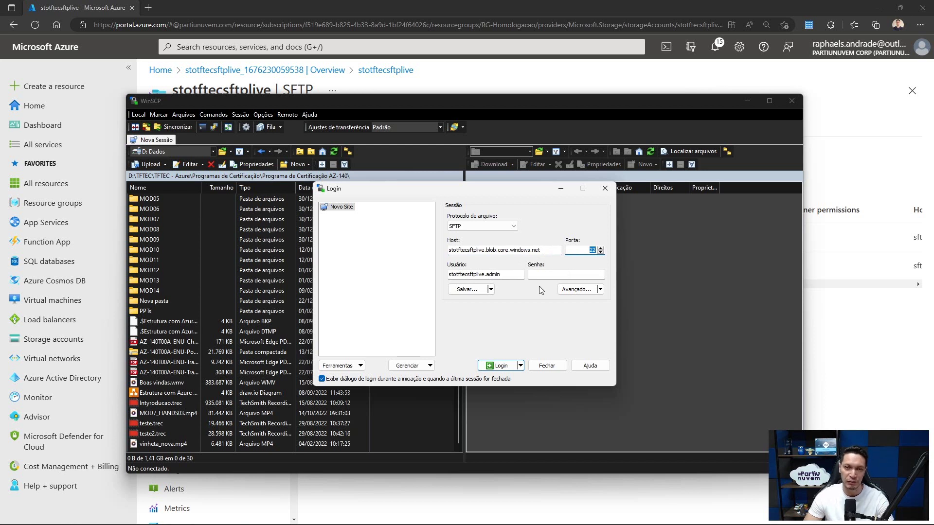
pyautogui.click(601, 290)
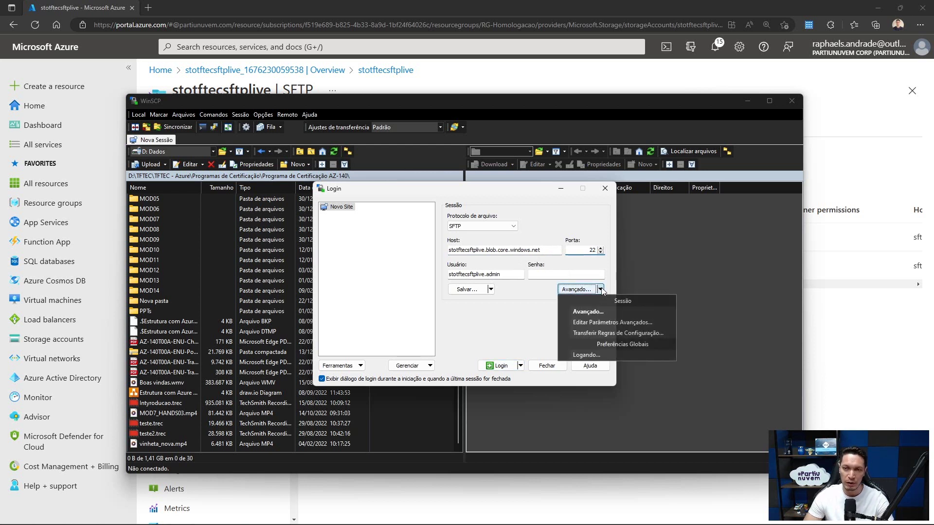
# - Open the site's advanced SSH Autenticação settings and browse for the private key file
pyautogui.click(587, 323)
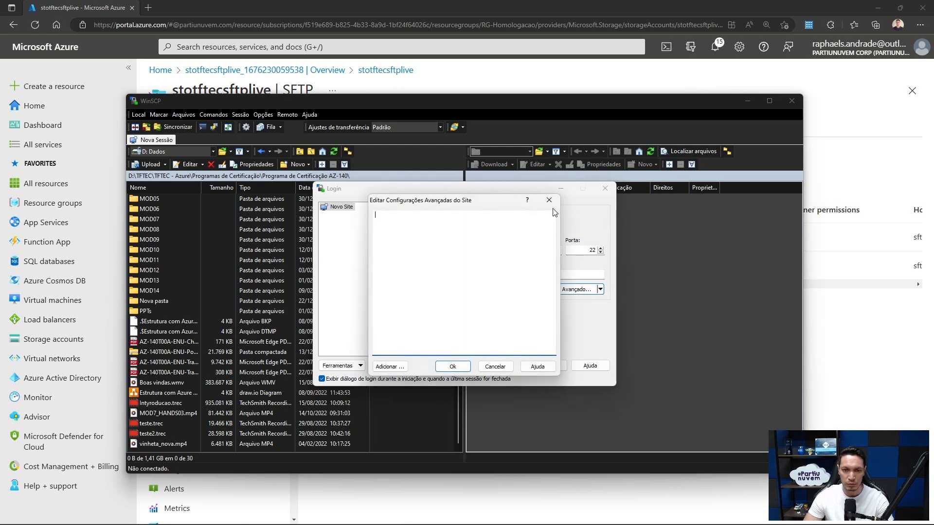
pyautogui.click(549, 200)
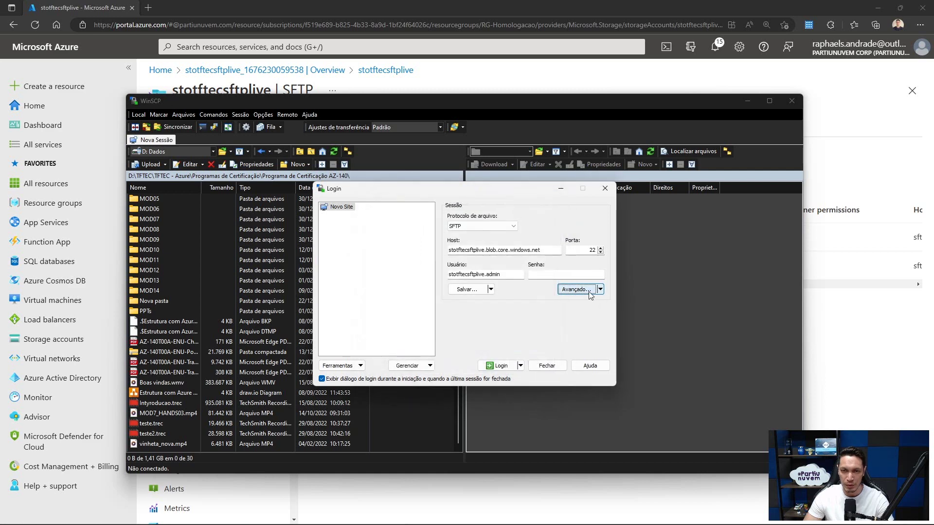
pyautogui.click(590, 292)
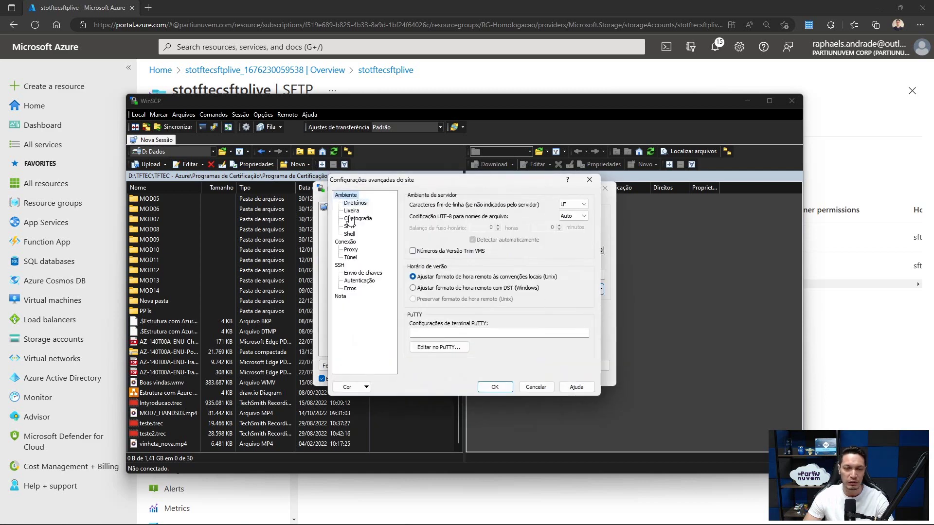
pyautogui.click(361, 282)
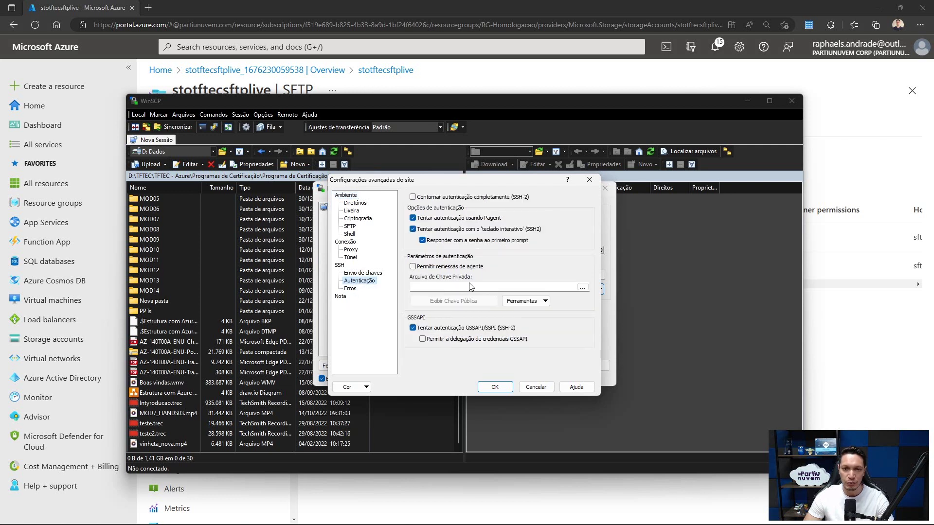
pyautogui.click(582, 287)
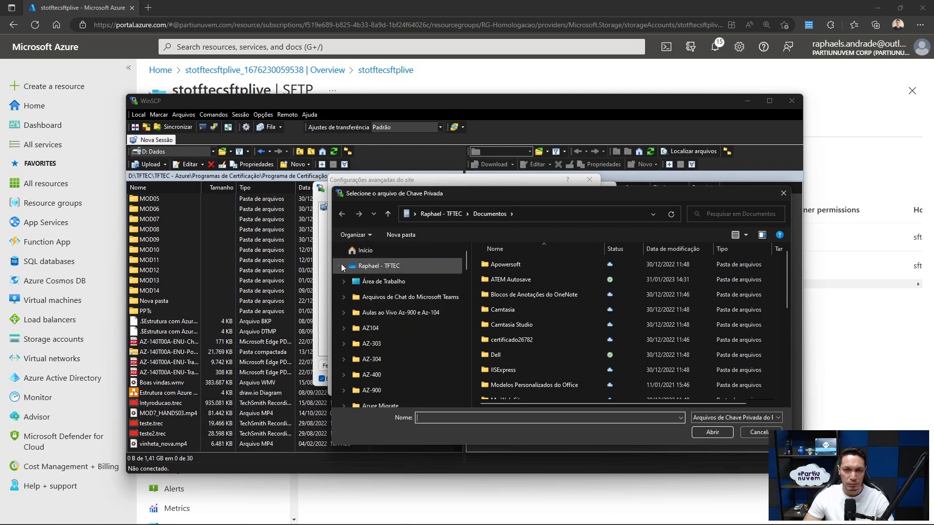
# - Navigate the key file picker to the Downloads folder
pyautogui.click(340, 266)
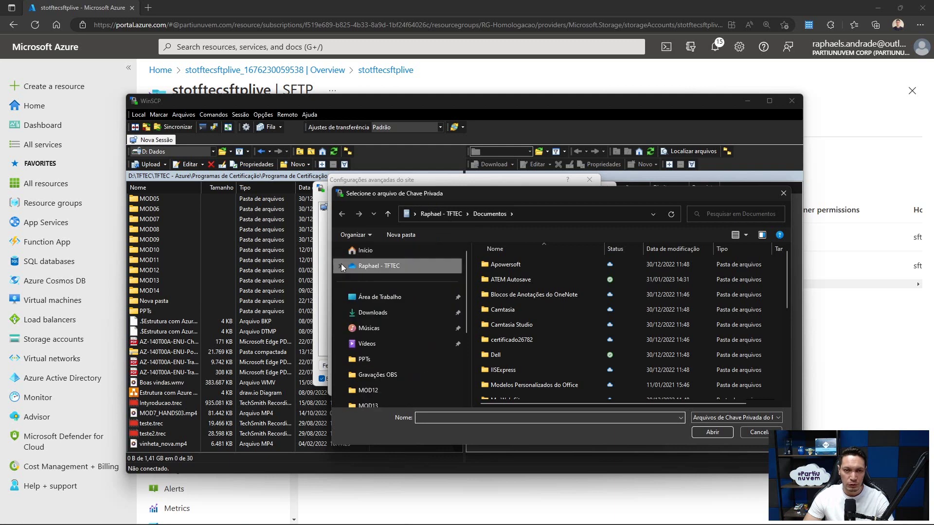
pyautogui.click(467, 214)
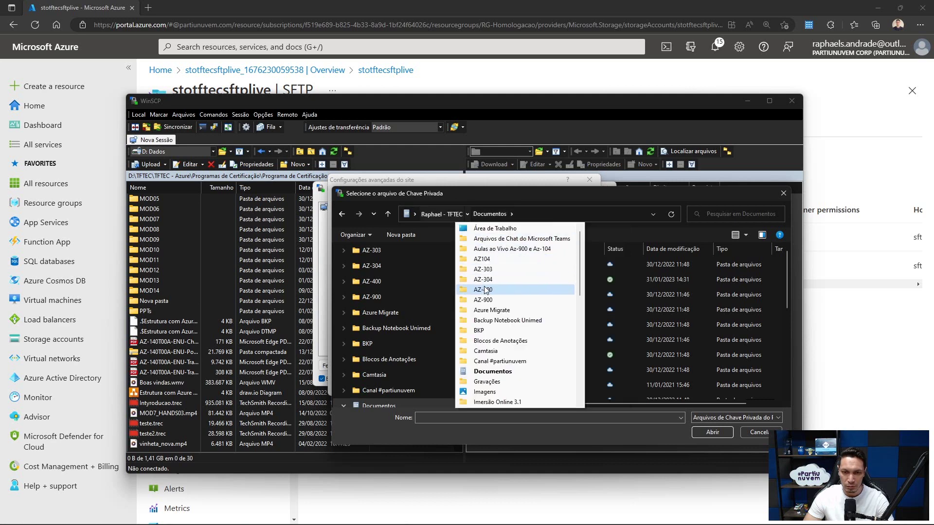
pyautogui.scroll(-2, 486, 287)
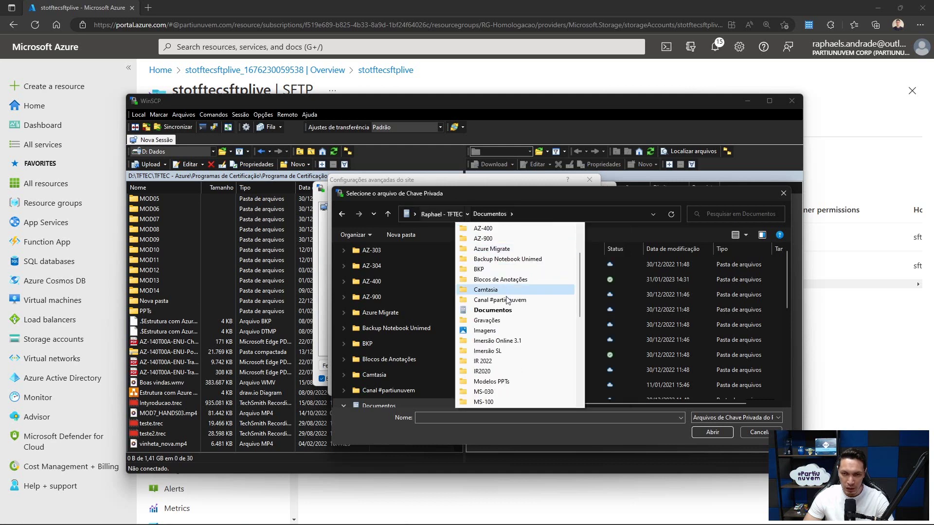
pyautogui.click(481, 198)
pyautogui.click(533, 217)
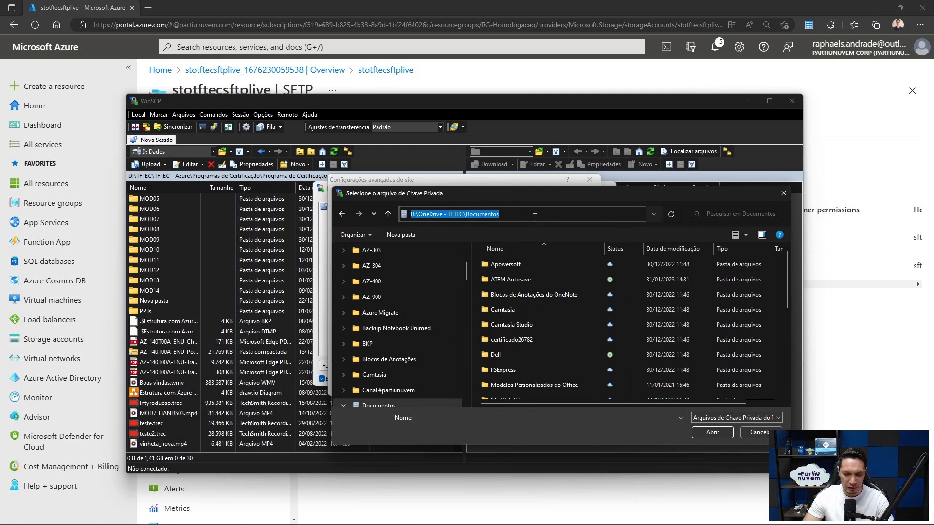
pyautogui.write('downloads')
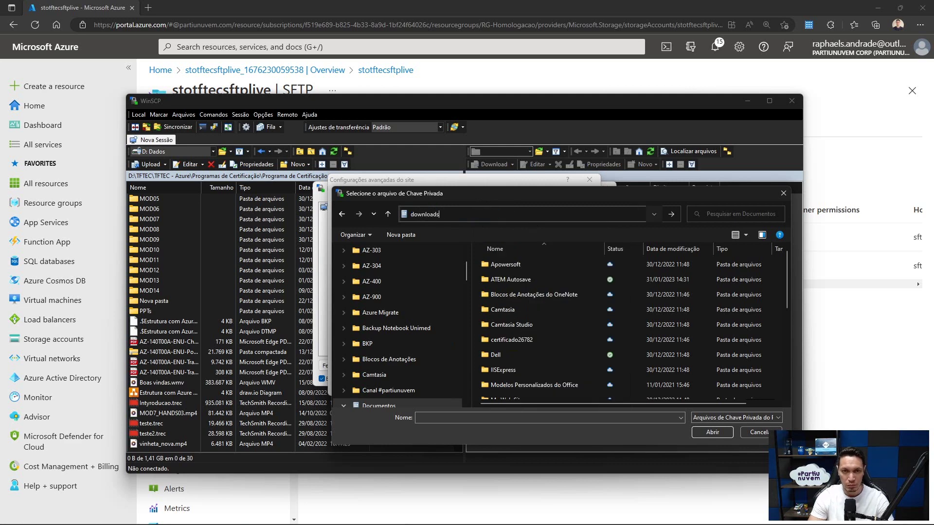
pyautogui.press('Return')
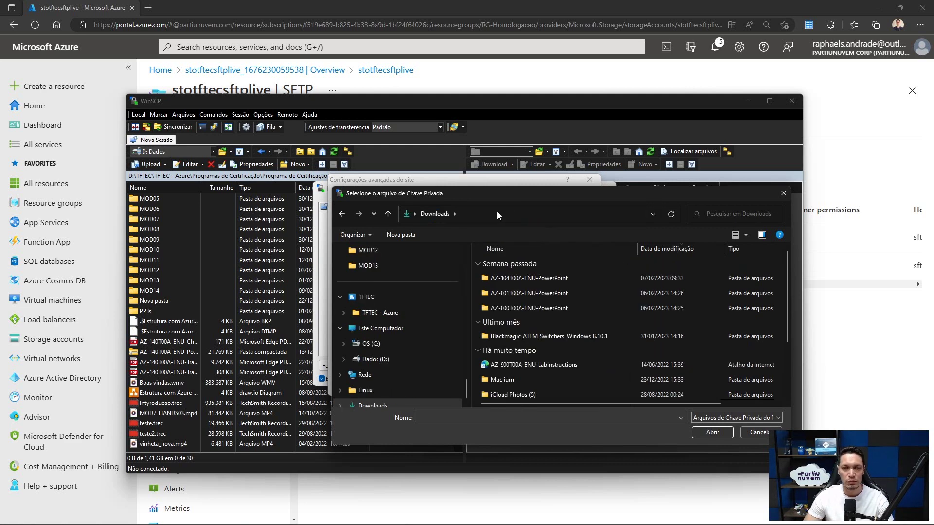
# - Sort newest first, show Todos os Arquivos (*.*), and open the sftpaccess key file
pyautogui.click(672, 247)
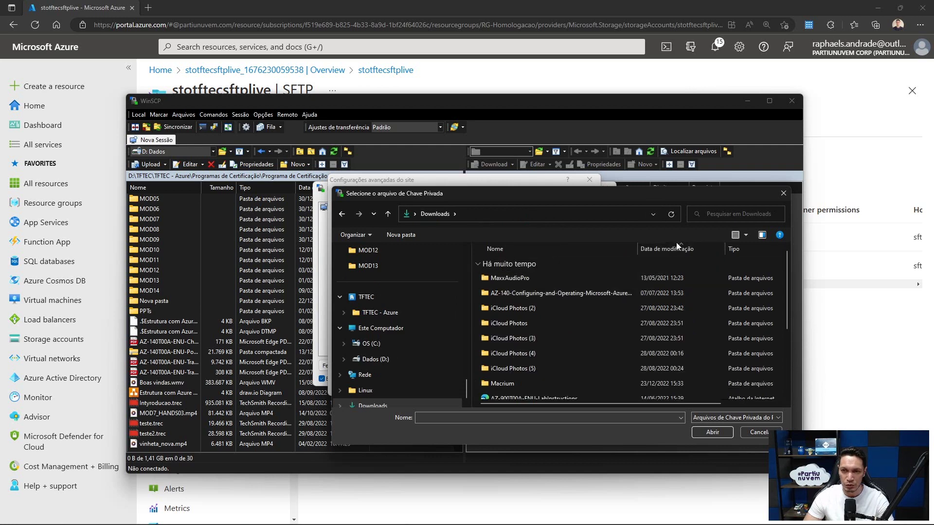
pyautogui.click(673, 249)
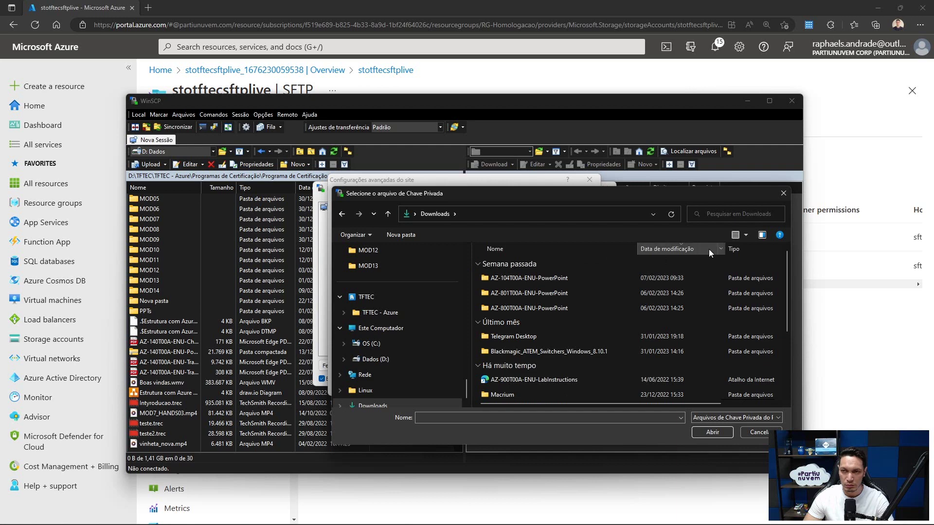
pyautogui.click(750, 419)
pyautogui.click(726, 443)
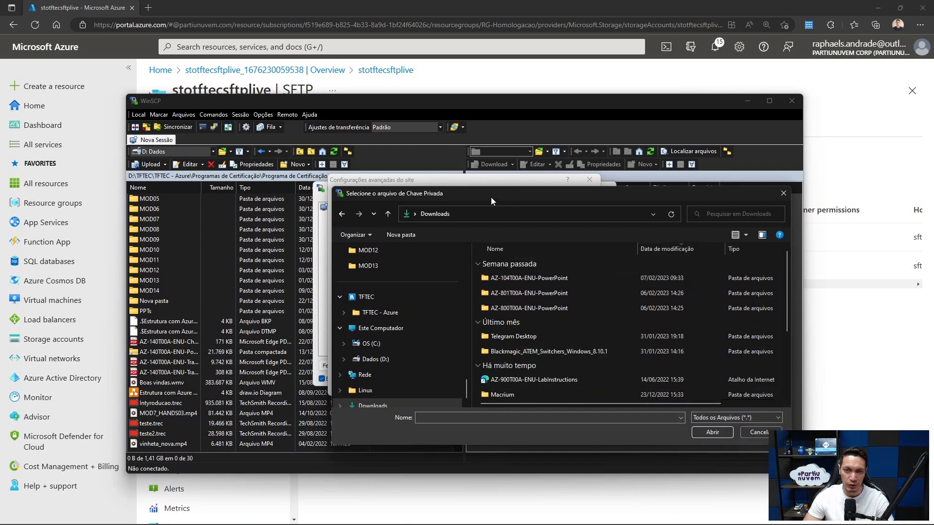
pyautogui.click(501, 279)
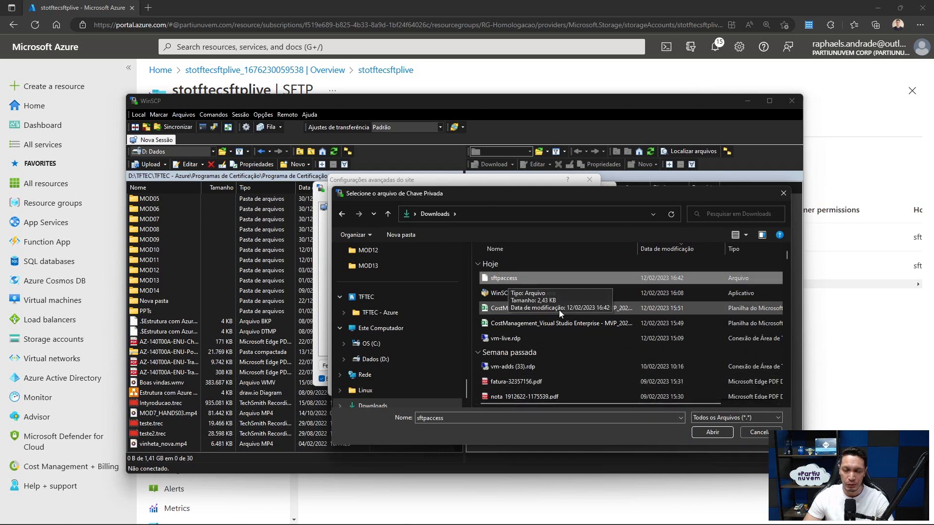
pyautogui.click(711, 436)
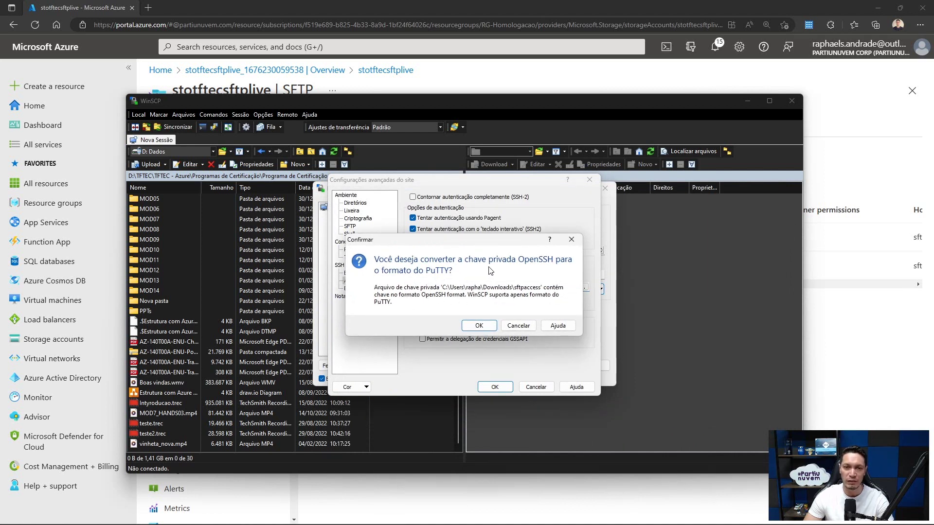
# - Convert the key to PuTTY format, save it as sftpaccess.ppk, and apply it as the site's private key
pyautogui.click(481, 325)
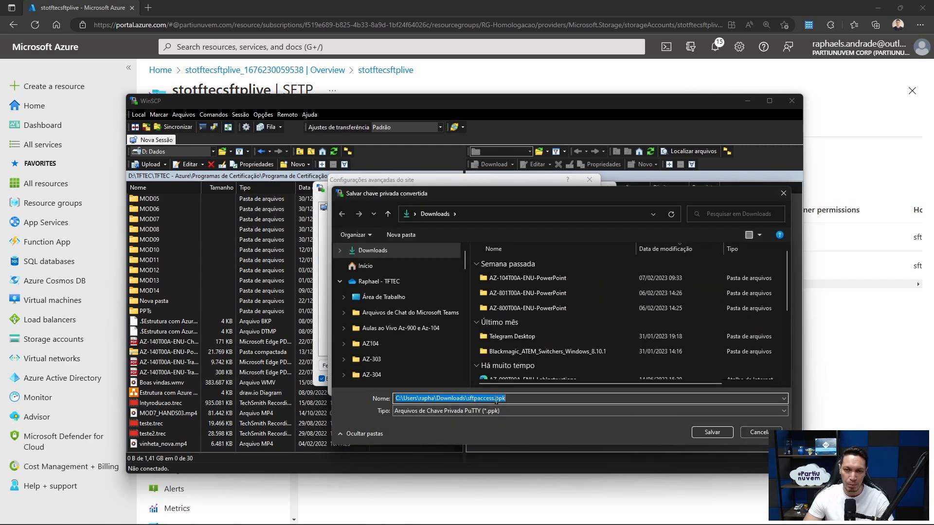
pyautogui.click(712, 432)
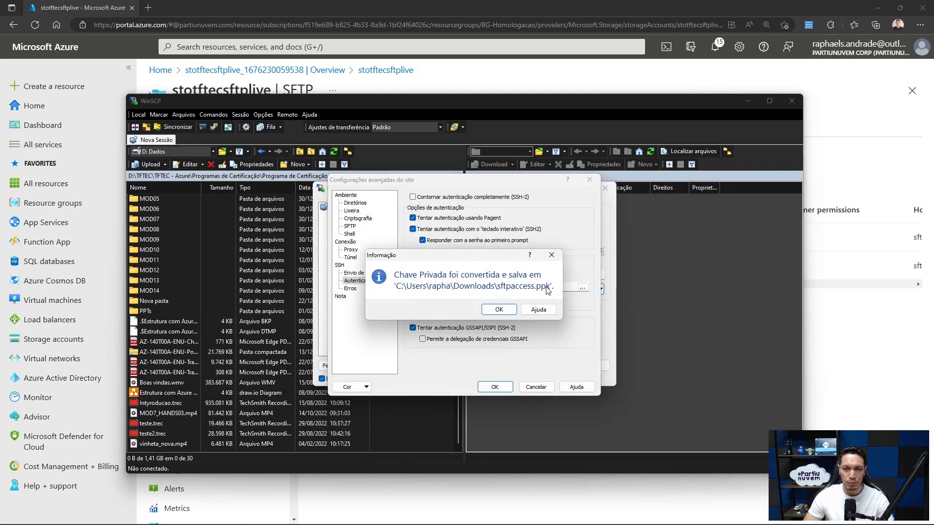
pyautogui.click(498, 312)
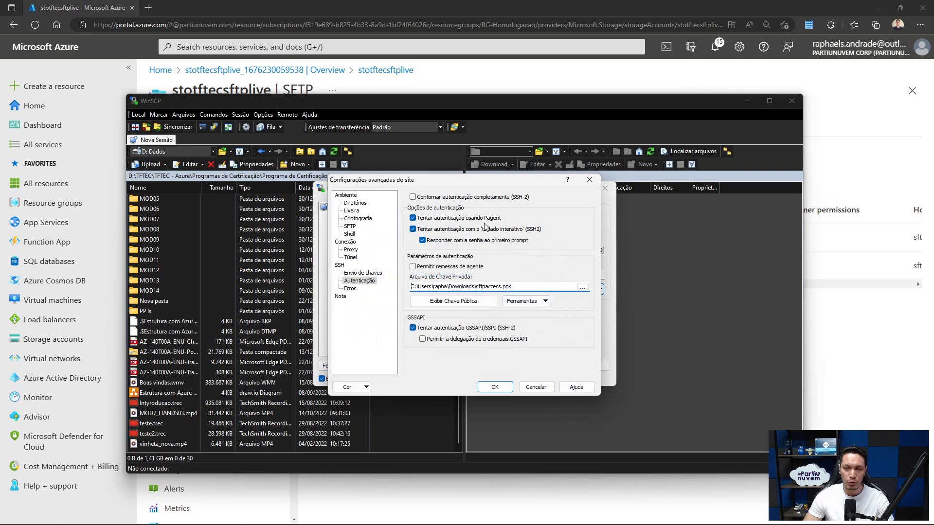
pyautogui.click(495, 387)
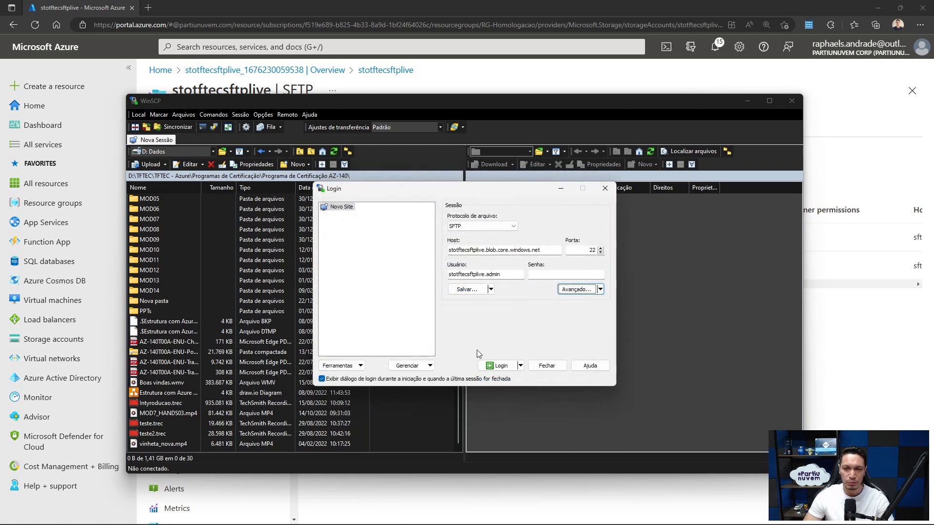
# - Log in over SFTP and upload Boas vindas.wmv to the remote folder
pyautogui.click(499, 368)
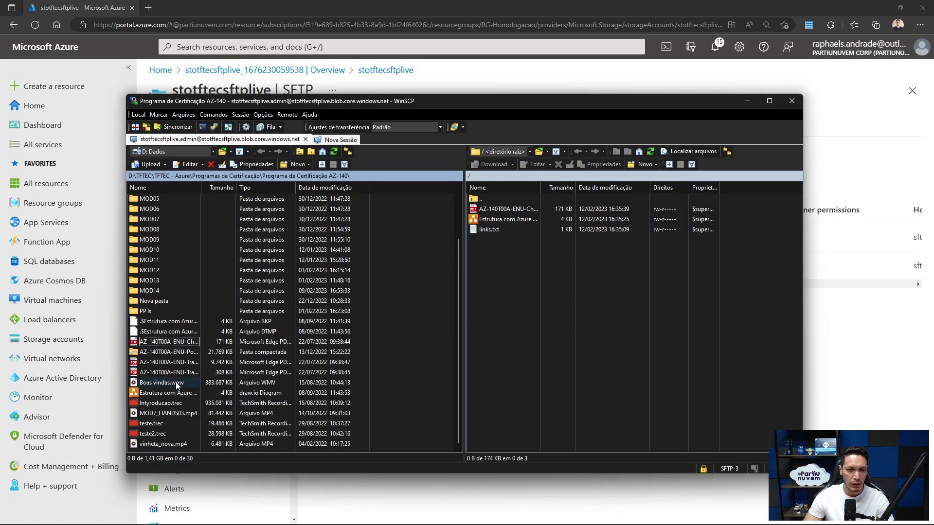
pyautogui.moveTo(152, 387); pyautogui.dragTo(512, 267)
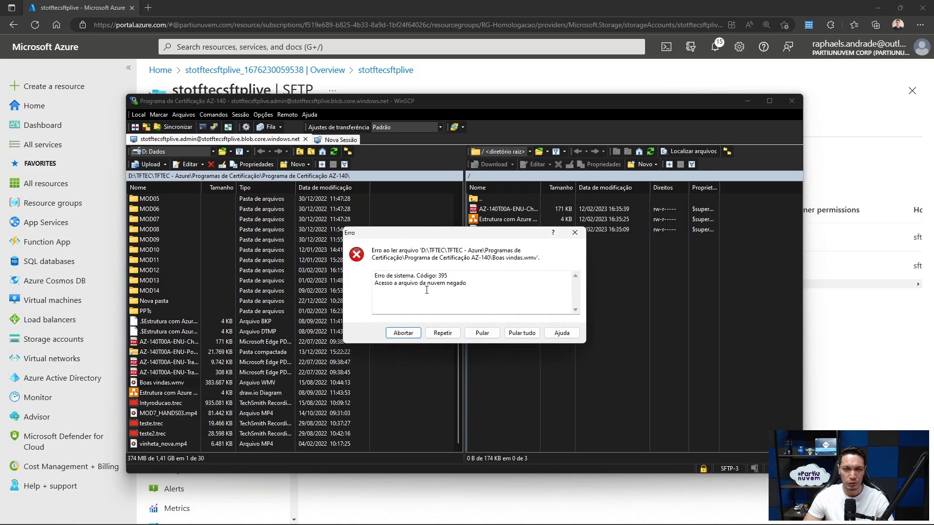
# - Abort the failed video upload and upload AZ-140T00A-ENU-Powerpoint.zip to the remote root
pyautogui.click(397, 333)
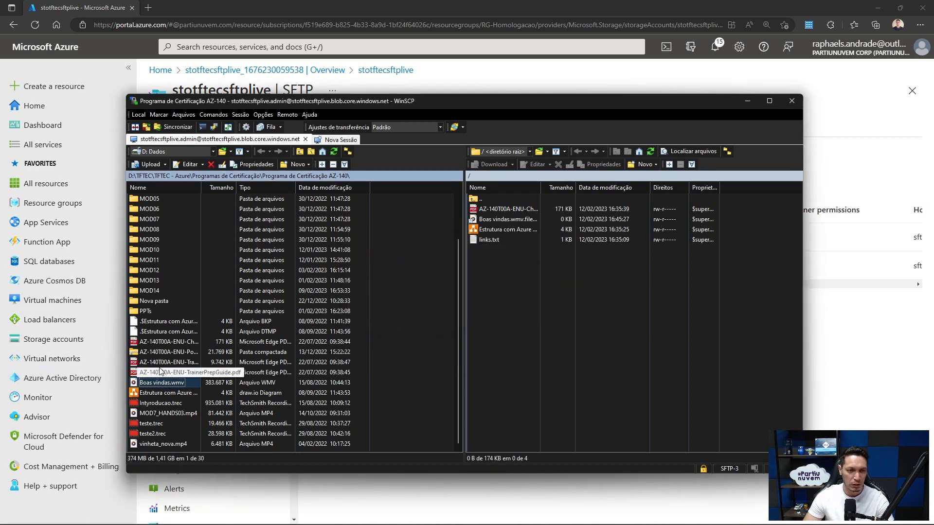
pyautogui.moveTo(159, 353); pyautogui.dragTo(502, 277)
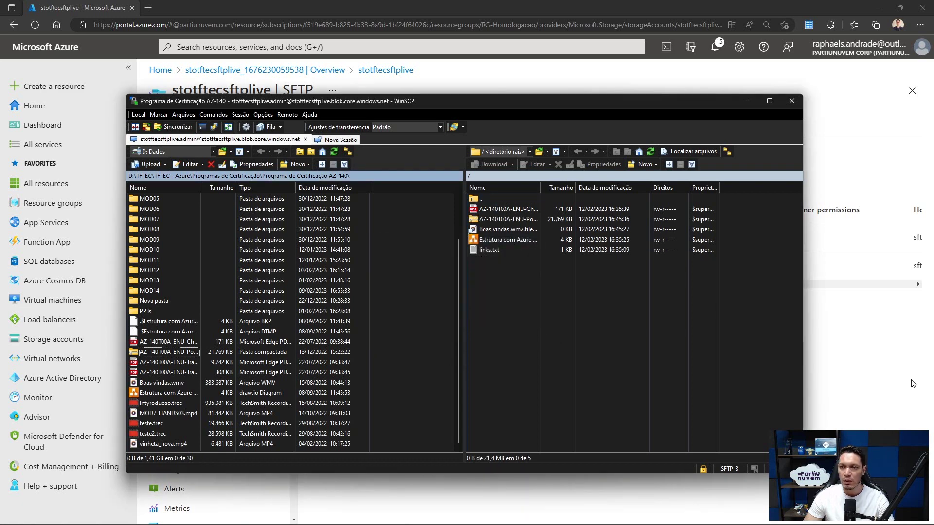
# - In the Azure Portal, open the storage account's sftp container to view its five uploaded blobs
pyautogui.click(856, 365)
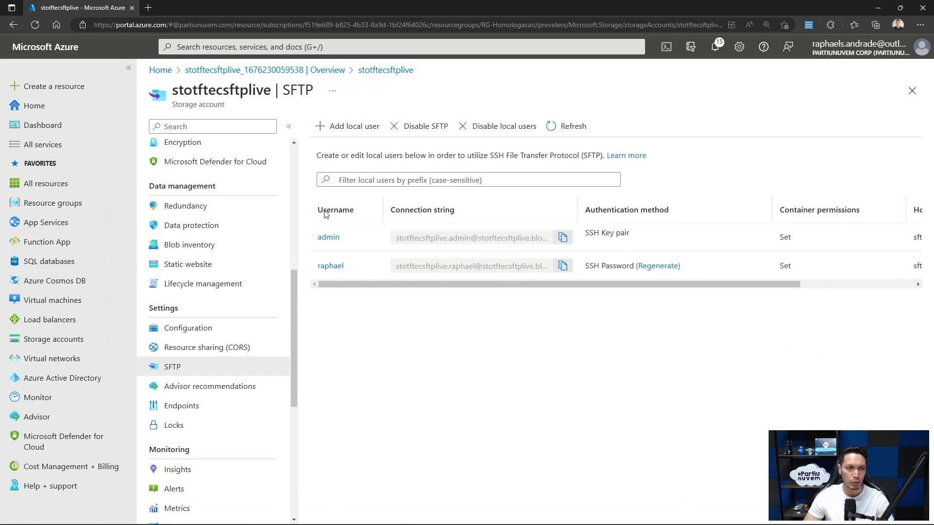
pyautogui.scroll(1, 231, 285)
pyautogui.scroll(7, 230, 285)
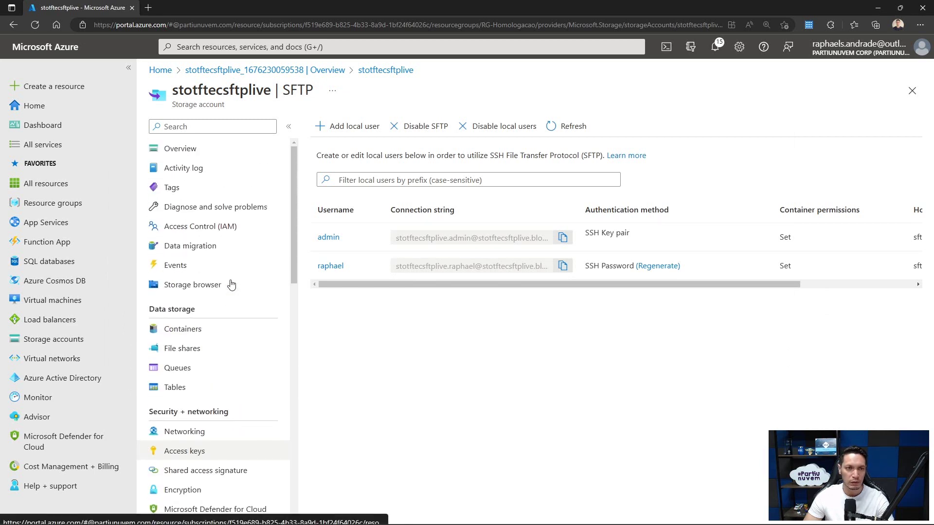
pyautogui.click(187, 329)
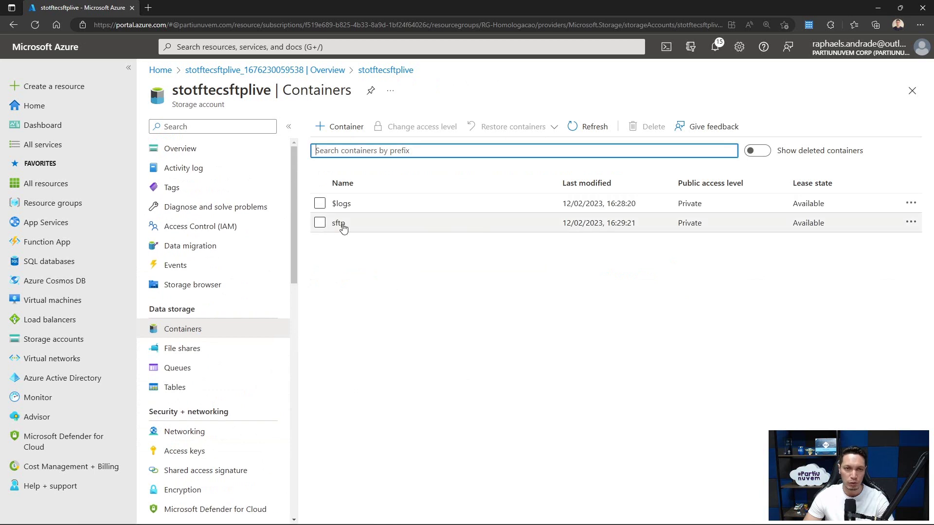
pyautogui.click(340, 223)
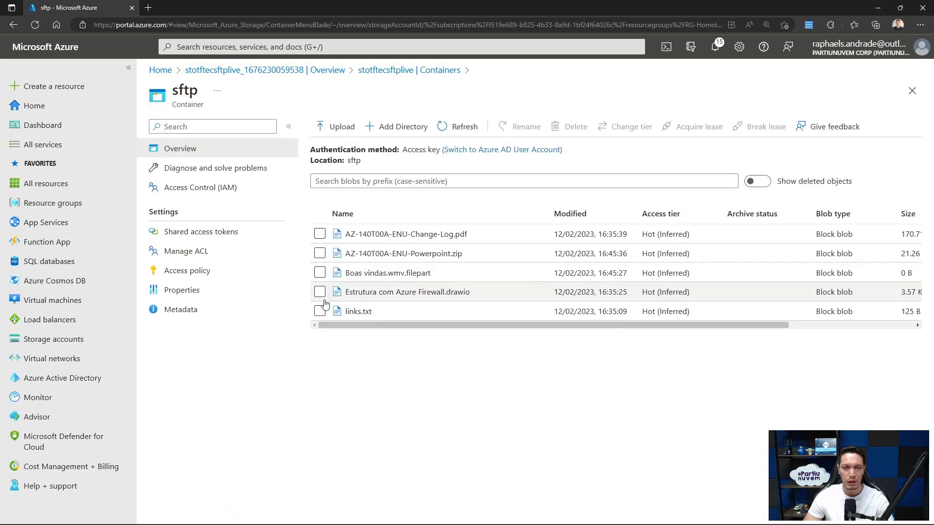